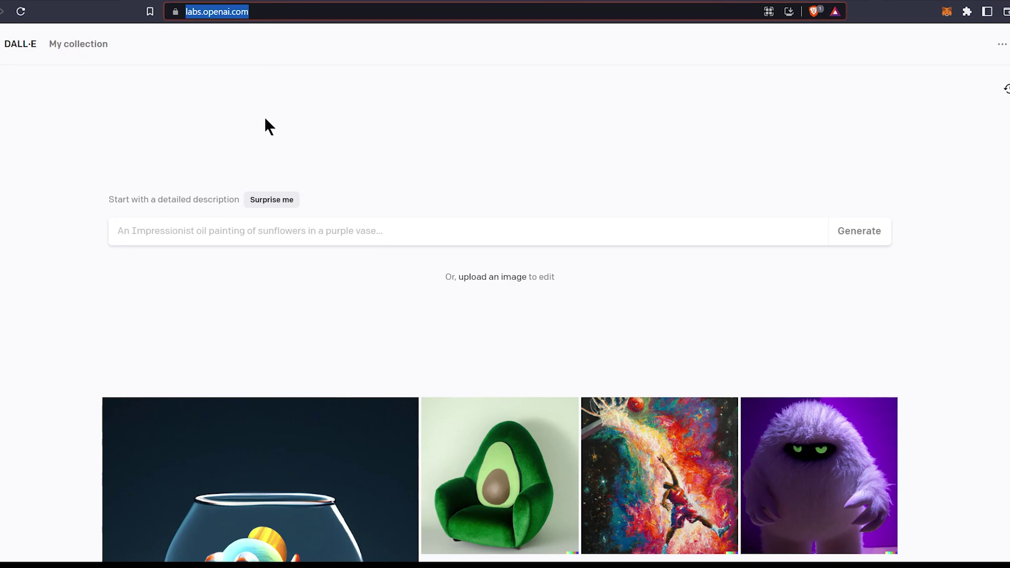
Step: Check the DALL-E credit balance, then auto-fill the astronaut tropical space resort vaporwave prompt
{"action": "left_click", "coordinate": [992, 46]}
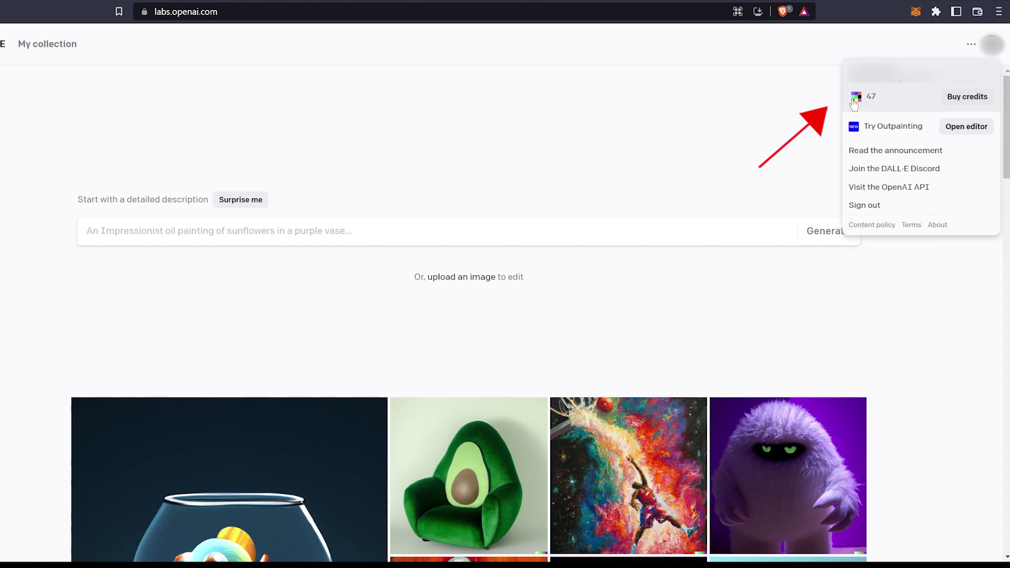
{"action": "left_click", "coordinate": [268, 202]}
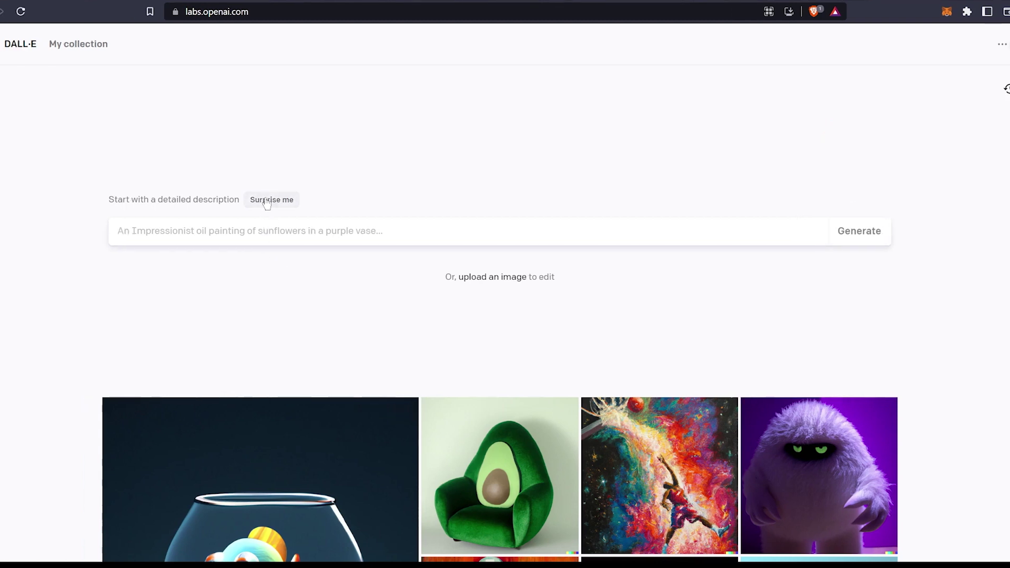
{"action": "left_click", "coordinate": [293, 204]}
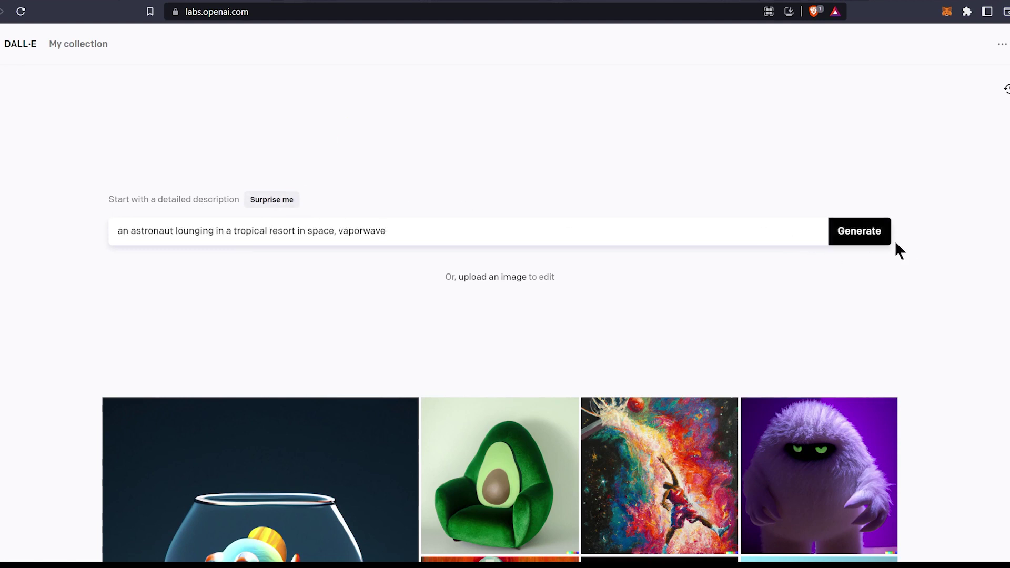
Step: Generate the astronaut images, regenerate with 'oil painting' instead of 'vaporwave', and open the third painting
{"action": "left_click", "coordinate": [865, 234]}
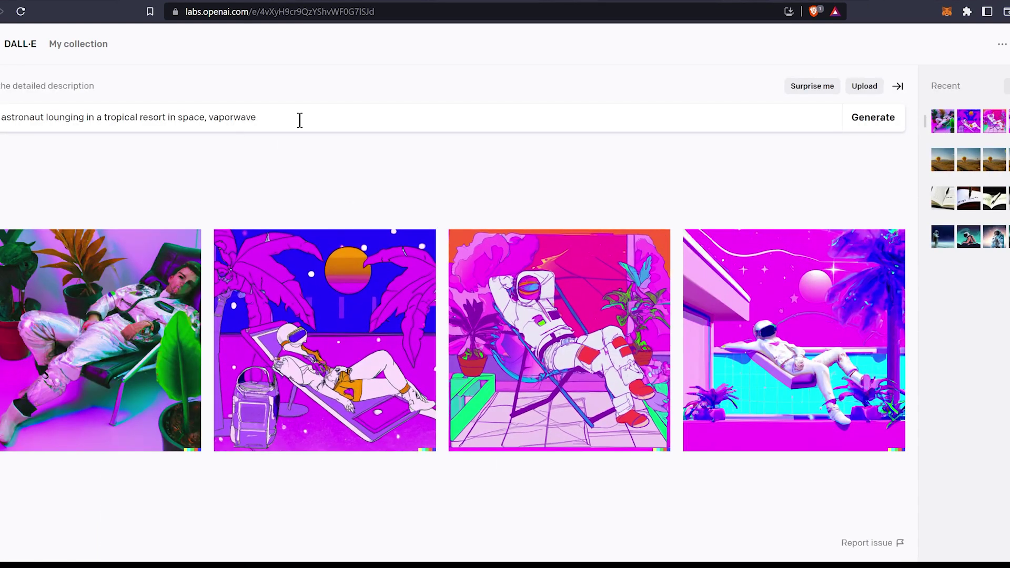
{"action": "double_click", "coordinate": [241, 116]}
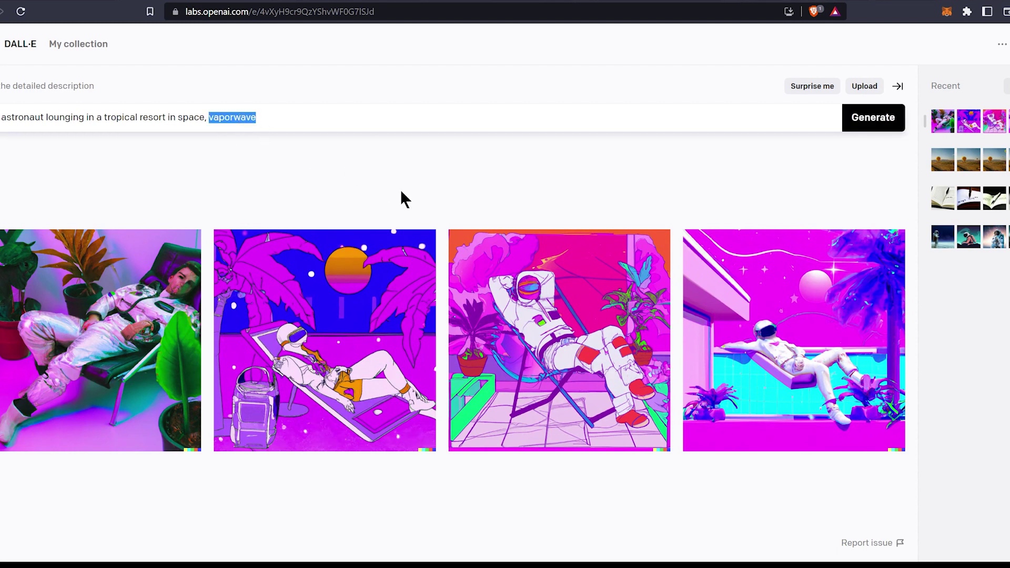
{"action": "type", "text": "oil painting"}
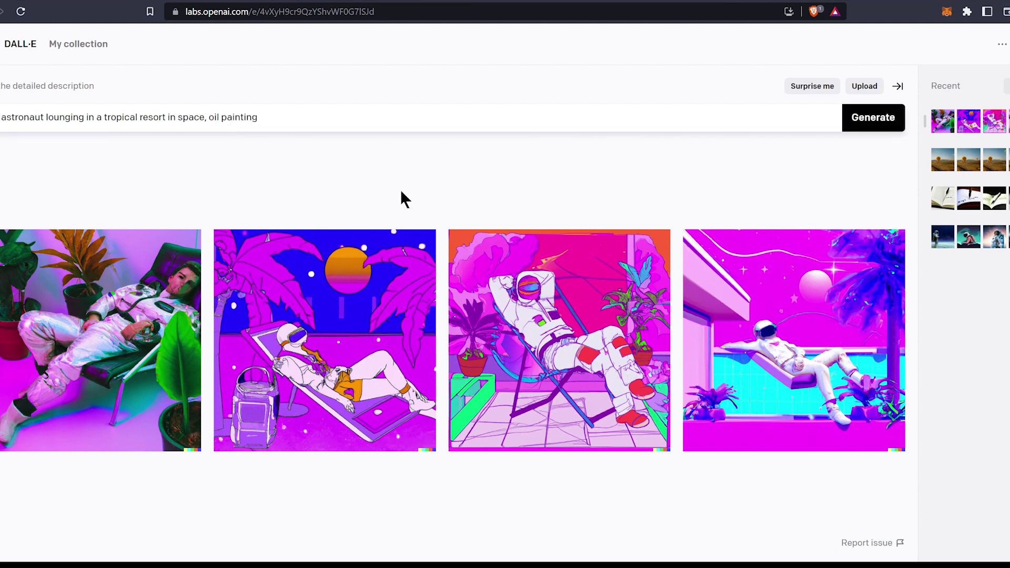
{"action": "key", "text": "Return"}
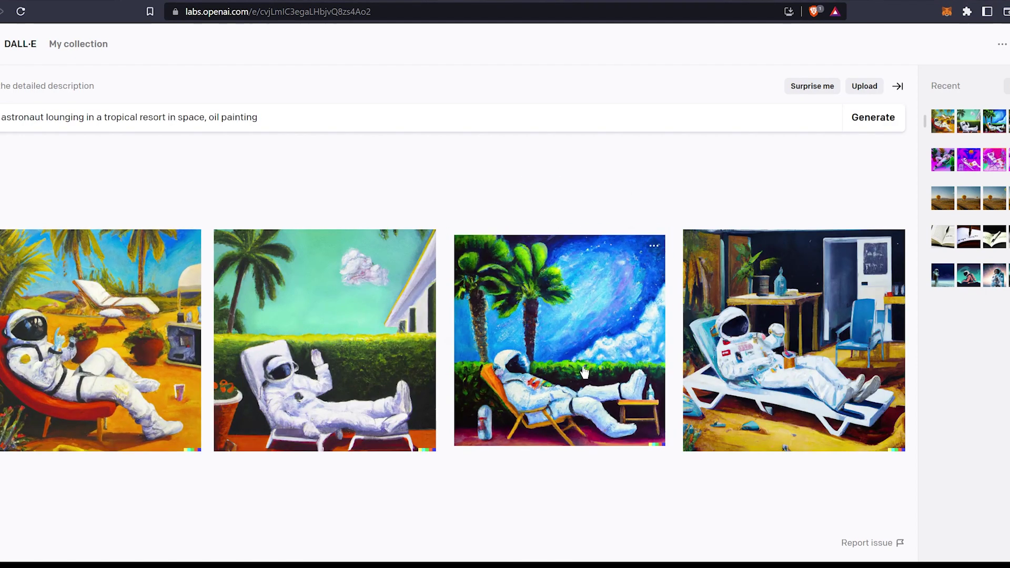
{"action": "left_click", "coordinate": [580, 365]}
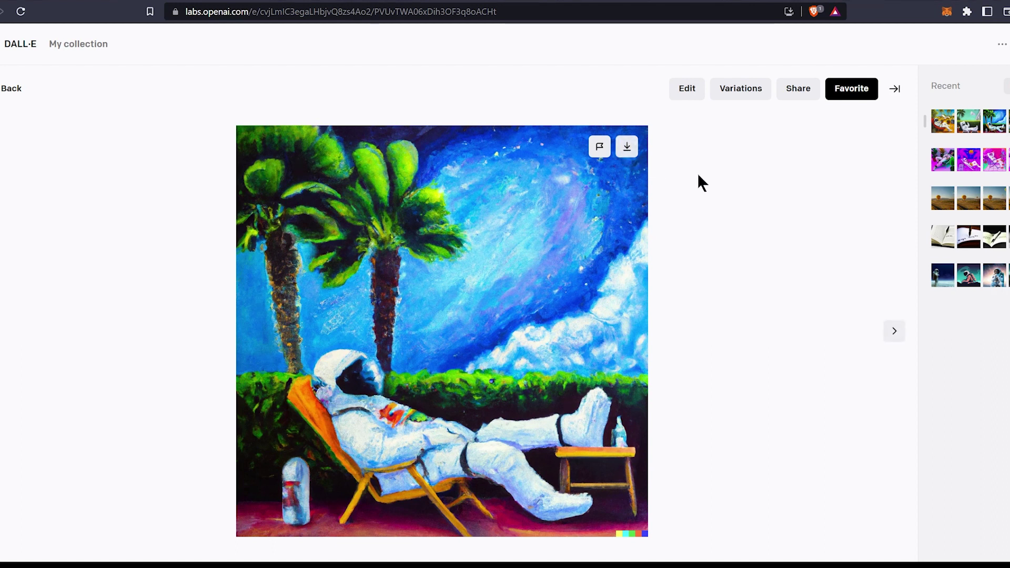
Step: Open the palm tree painting in the editor and place a generation frame over its right edge
{"action": "left_click", "coordinate": [689, 92]}
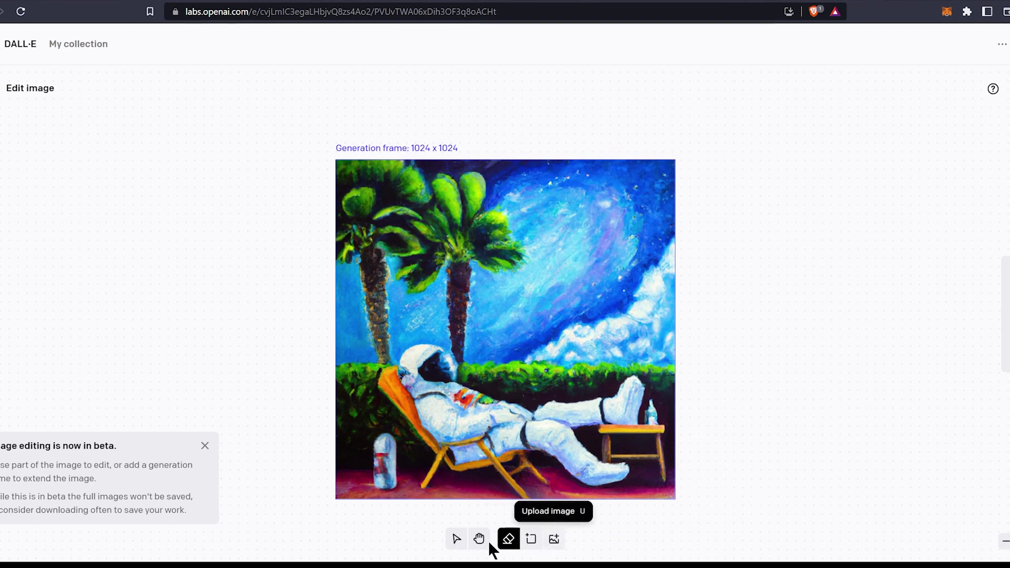
{"action": "left_click", "coordinate": [530, 539]}
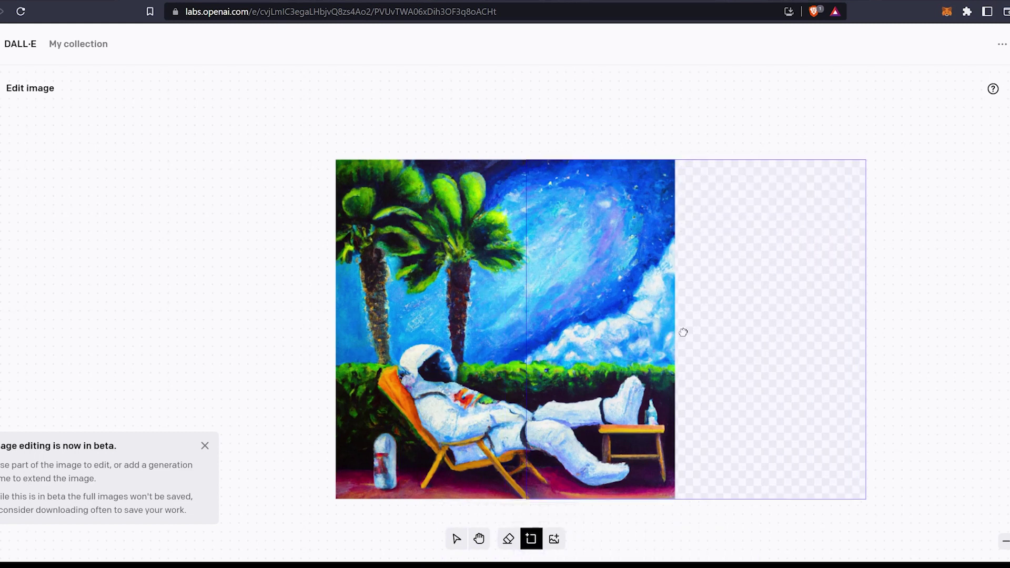
{"action": "left_click", "coordinate": [740, 332]}
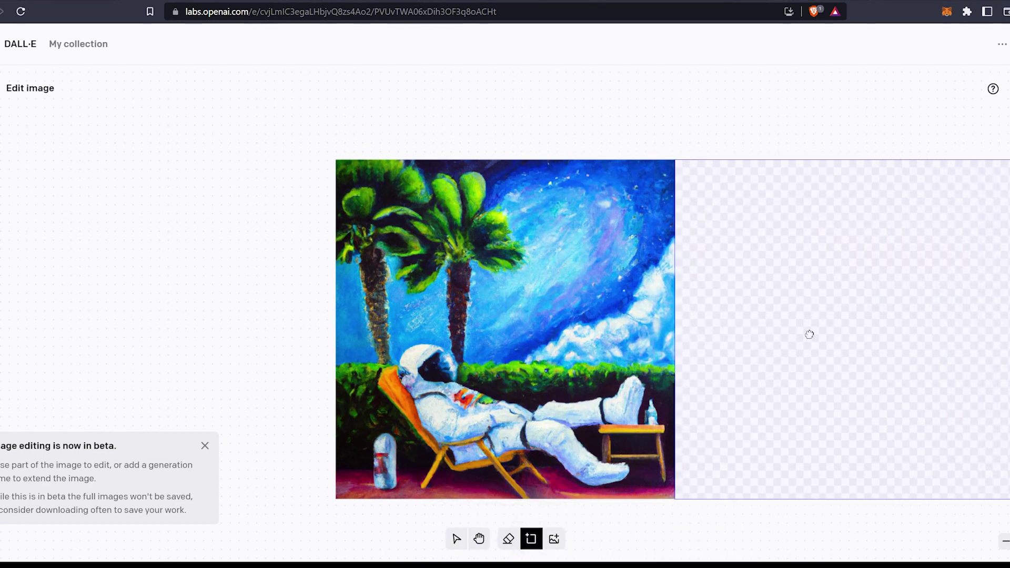
{"action": "left_click", "coordinate": [801, 334]}
Step: Generate the futuristic space dome extension, browse the alternatives, and accept one
{"action": "key", "text": "Return"}
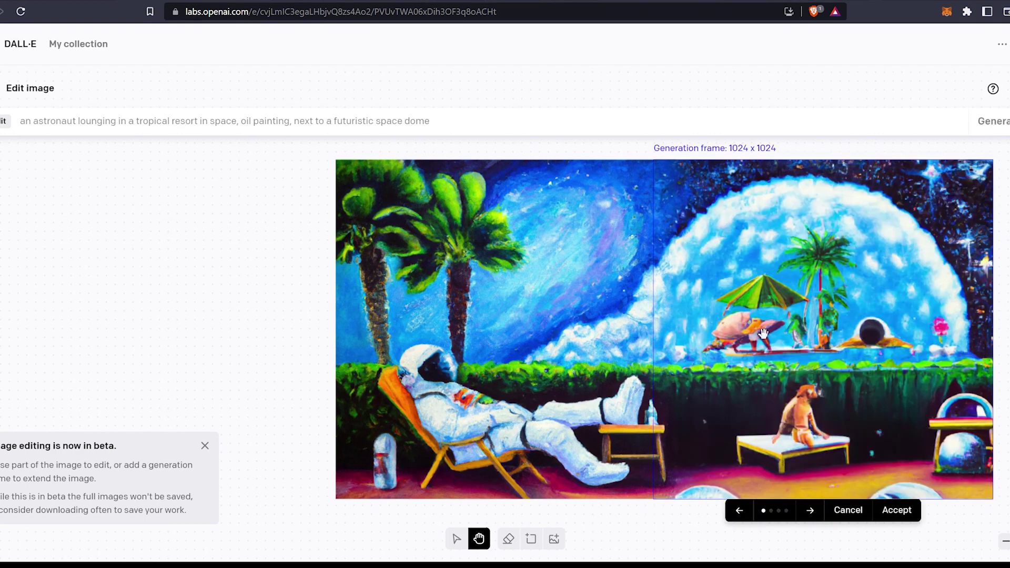
{"action": "left_click", "coordinate": [810, 510]}
{"action": "left_click", "coordinate": [810, 510]}
{"action": "key", "text": "Return"}
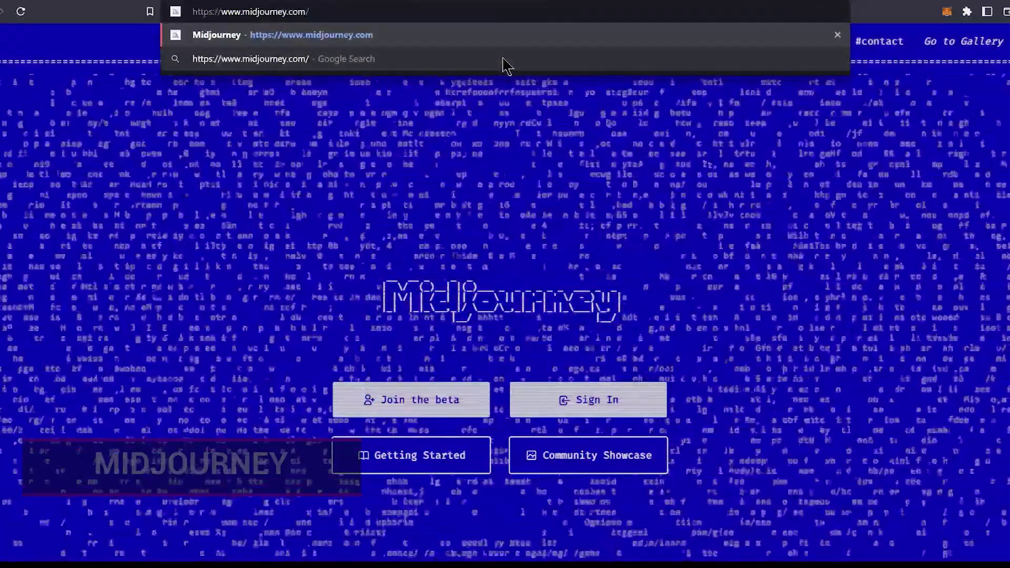
Step: Load midjourney.com and accept the Midjourney Discord server invite
{"action": "key", "text": "Return"}
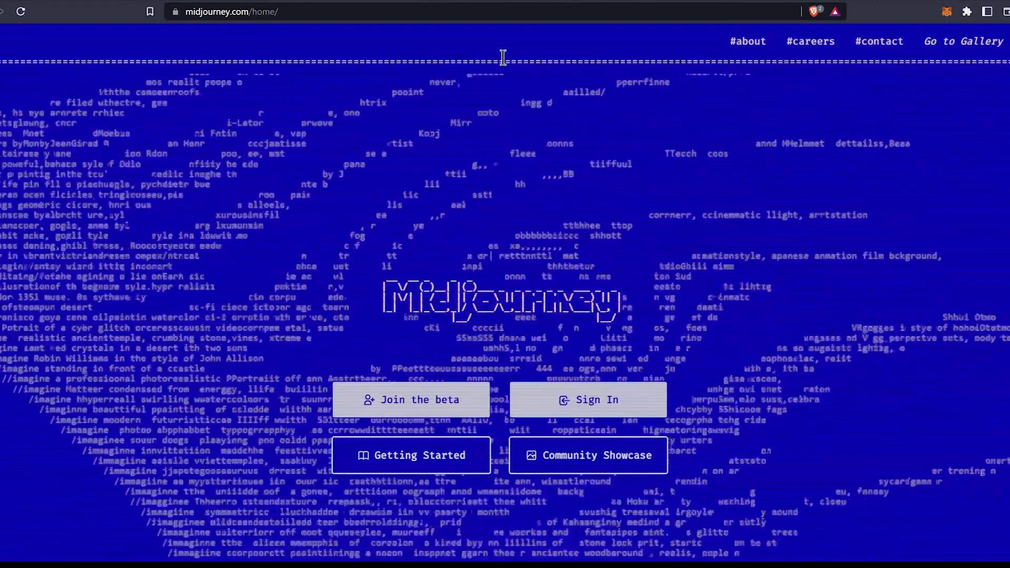
{"action": "left_click", "coordinate": [382, 388]}
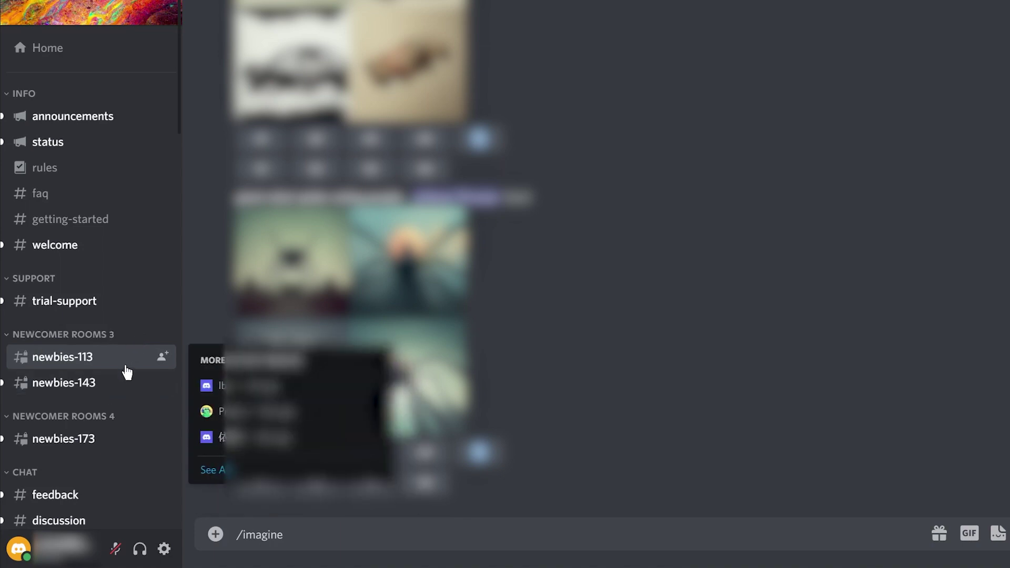
Step: In newbies-143, send /imagine 'a dog skiing down a snowy mountain, realistic'
{"action": "left_click", "coordinate": [114, 385]}
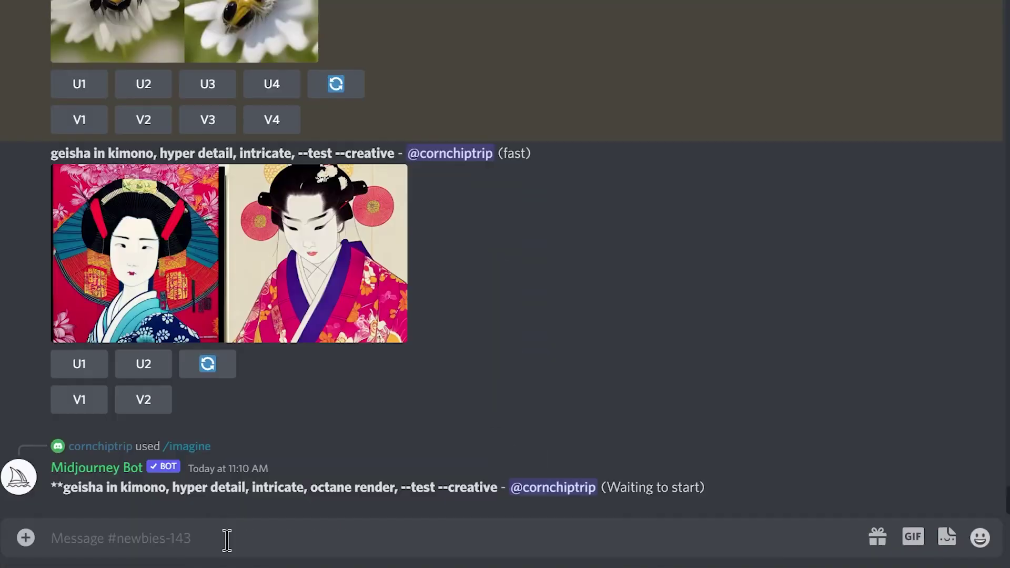
{"action": "type", "text": "/"}
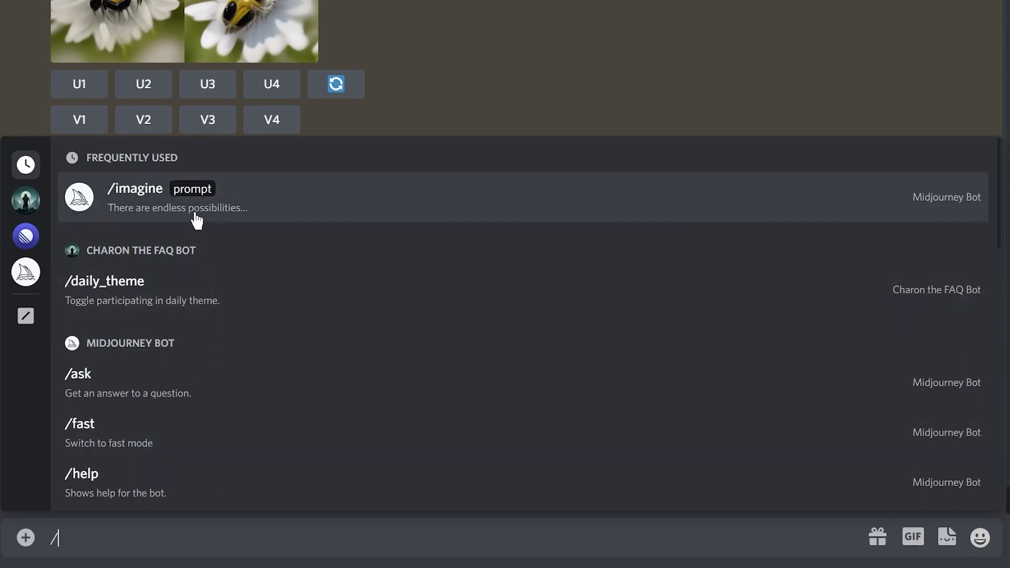
{"action": "left_click", "coordinate": [195, 220]}
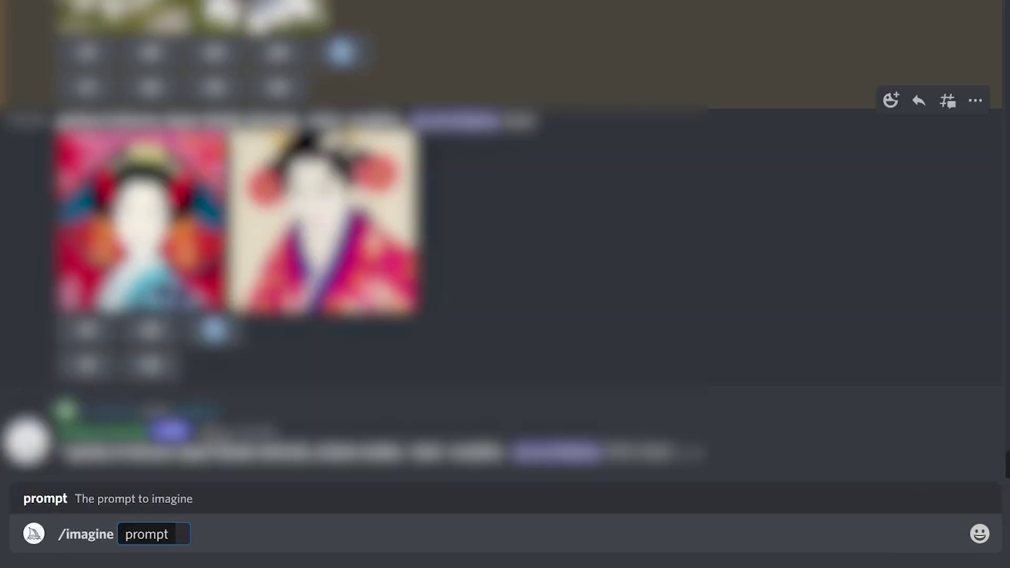
{"action": "type", "text": "a dog"}
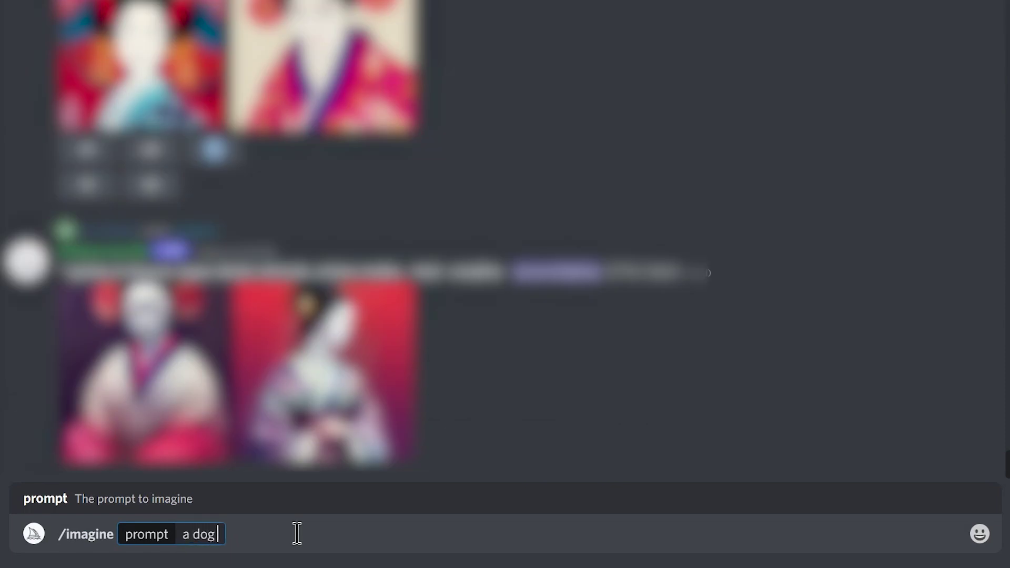
{"action": "type", "text": " skiing down a snowy"}
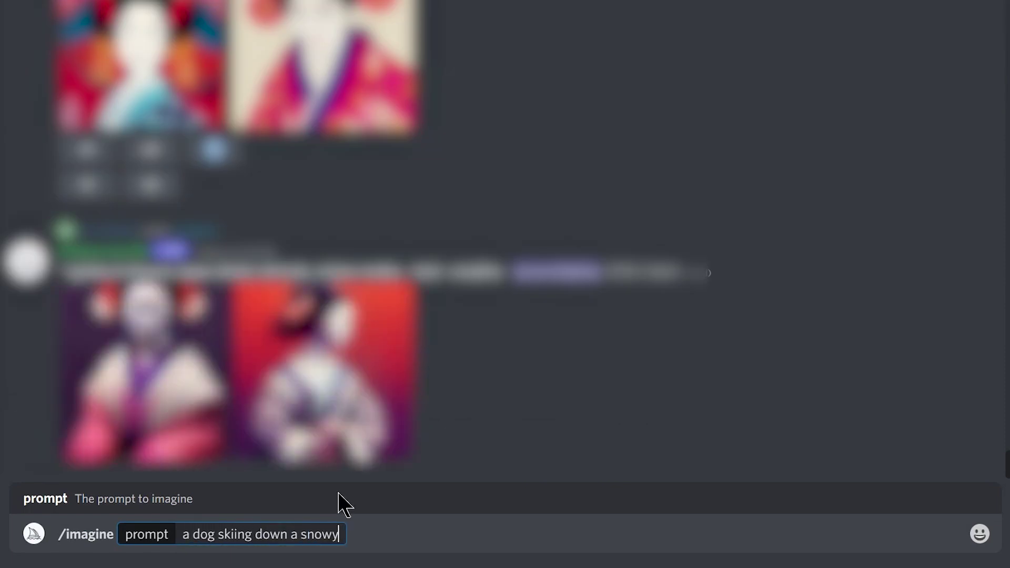
{"action": "type", "text": " mountain, "}
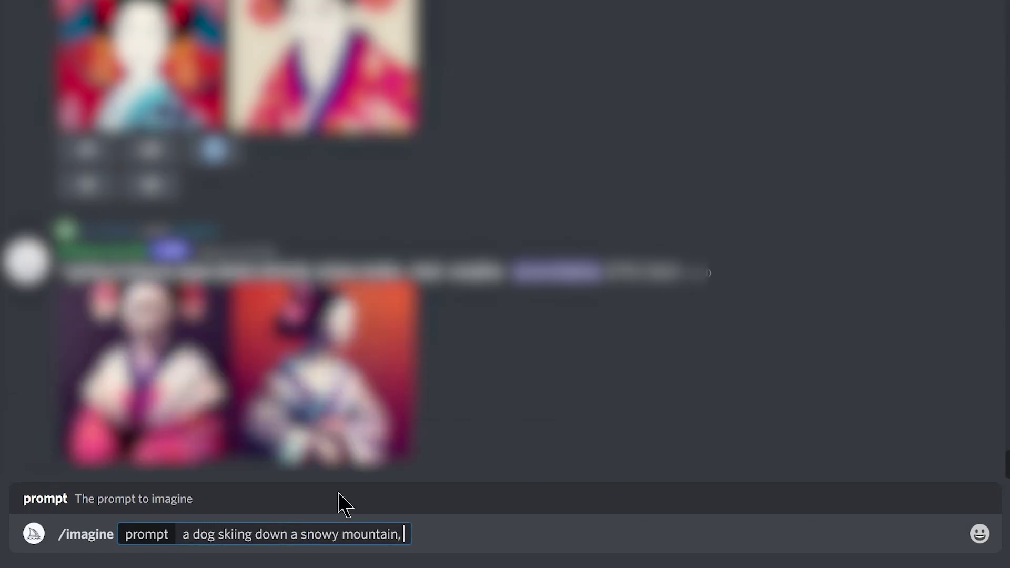
{"action": "type", "text": "realistic"}
{"action": "key", "text": "Return"}
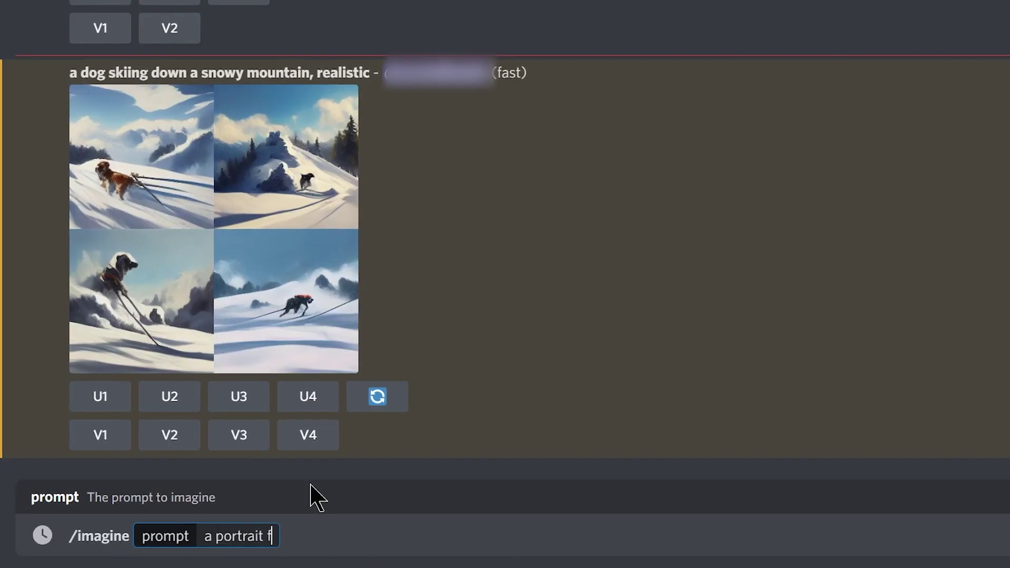
{"action": "type", "text": " of a cat in steampunk costume"}
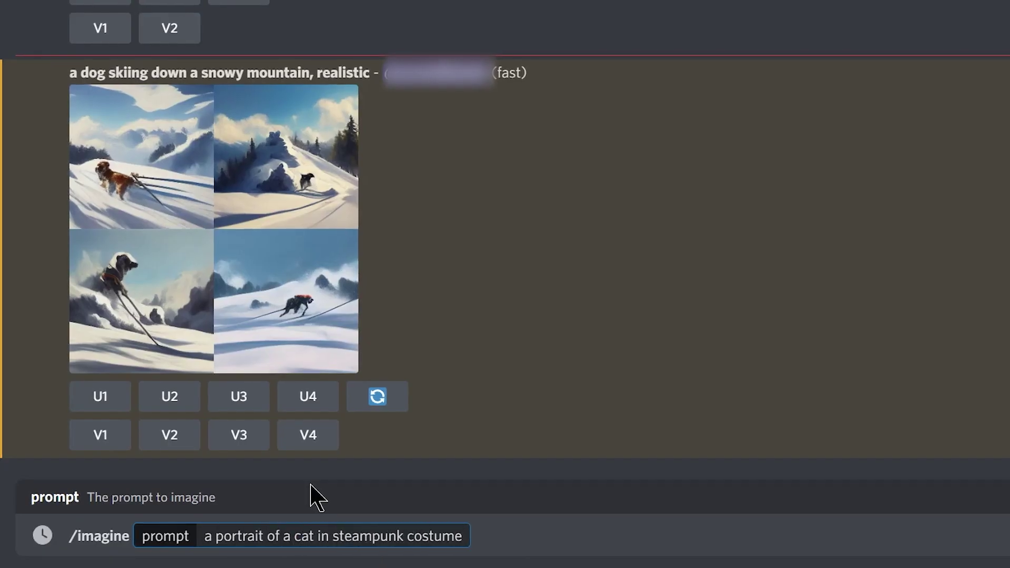
Step: Send the steampunk cat /imagine prompt, close the grid preview, and upscale the first portrait with U1
{"action": "key", "text": "Return"}
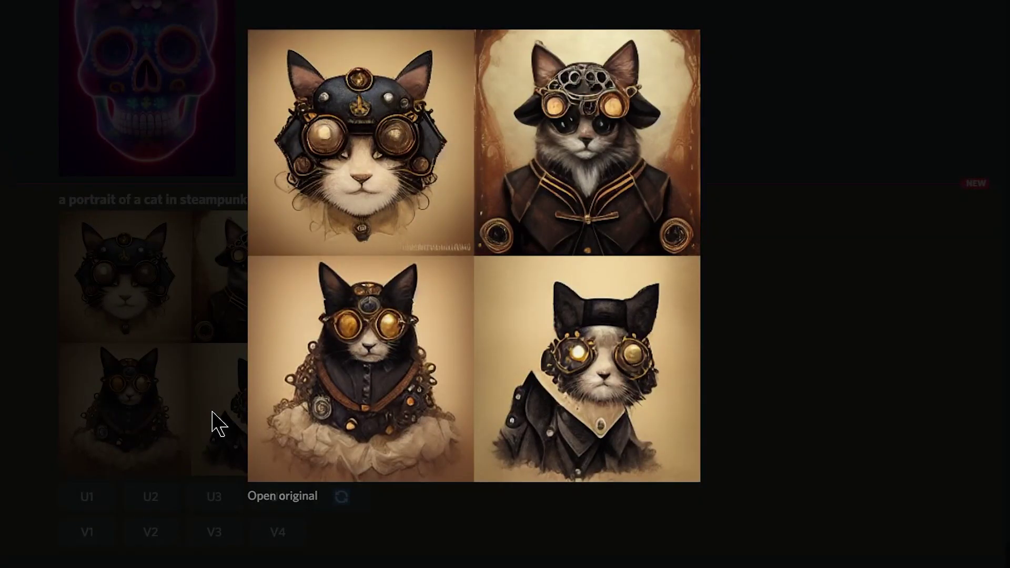
{"action": "left_click", "coordinate": [219, 424]}
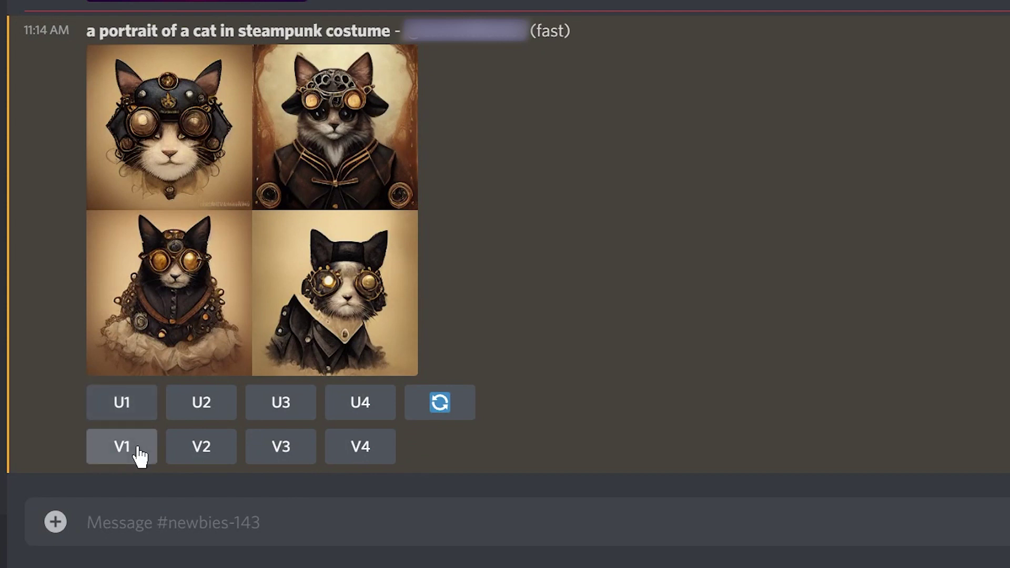
{"action": "left_click", "coordinate": [122, 402]}
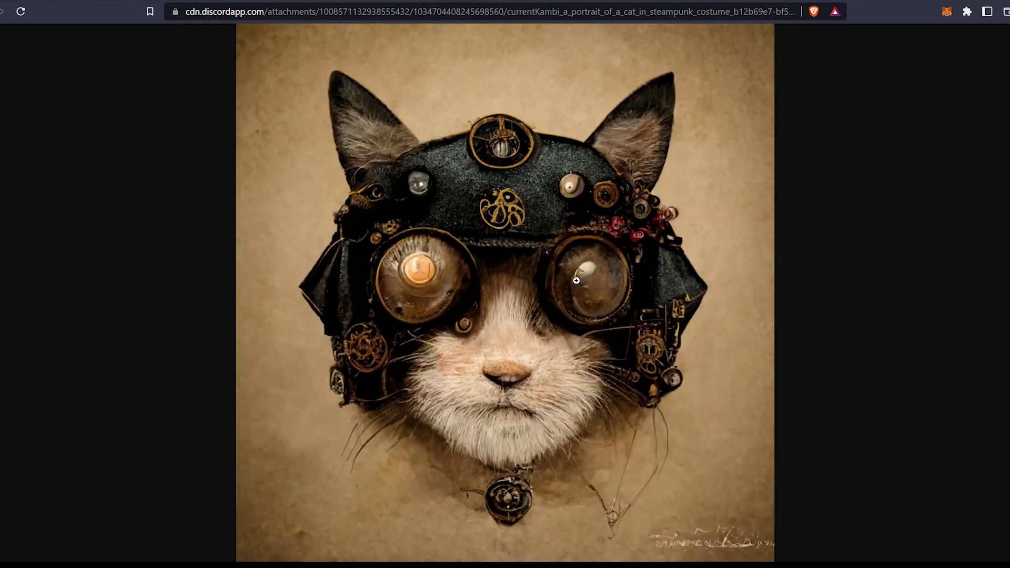
Step: Zoom in and out on the full-size cat image, then load the NightCafe Creator site
{"action": "left_click", "coordinate": [576, 281]}
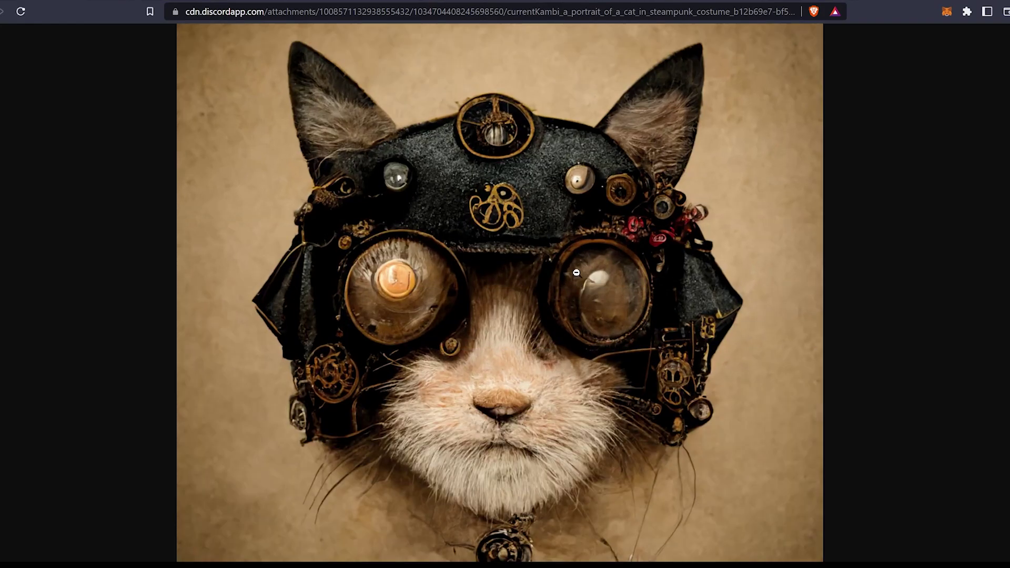
{"action": "left_click", "coordinate": [558, 348]}
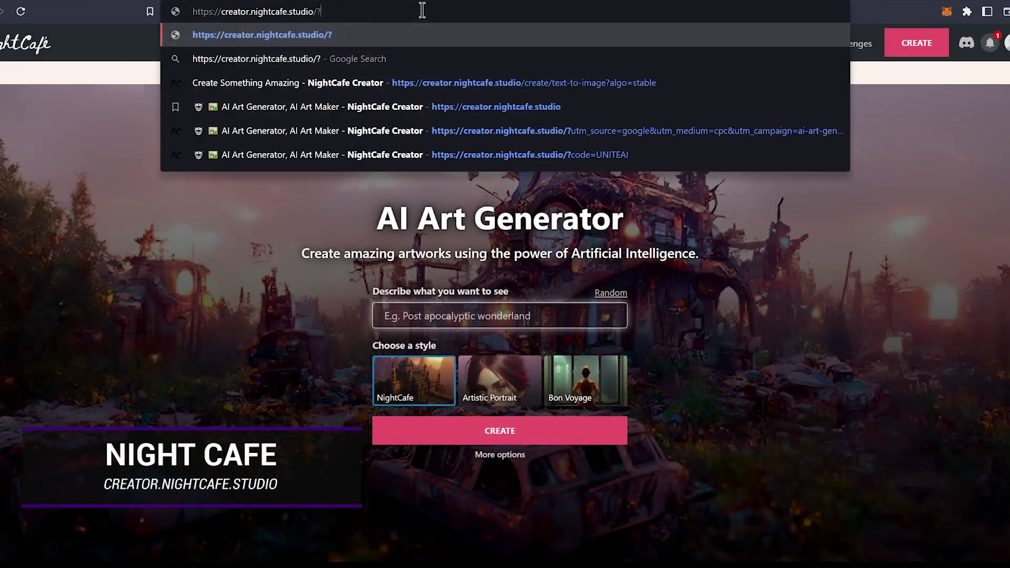
{"action": "key", "text": "Return"}
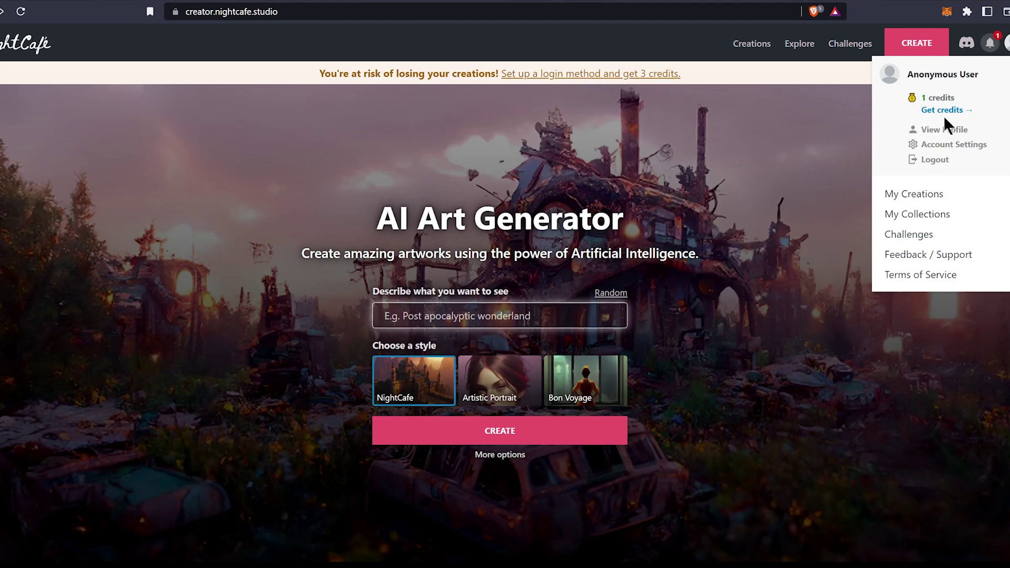
Step: Dismiss the account menu and reach the Create Something Amazing page through the prompt box
{"action": "left_click", "coordinate": [450, 315]}
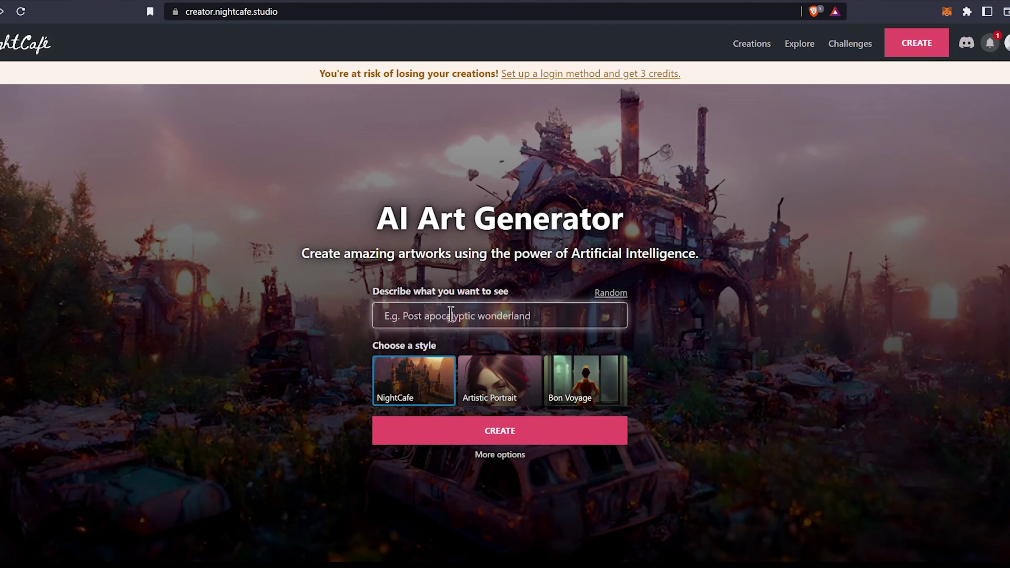
{"action": "left_click", "coordinate": [418, 316]}
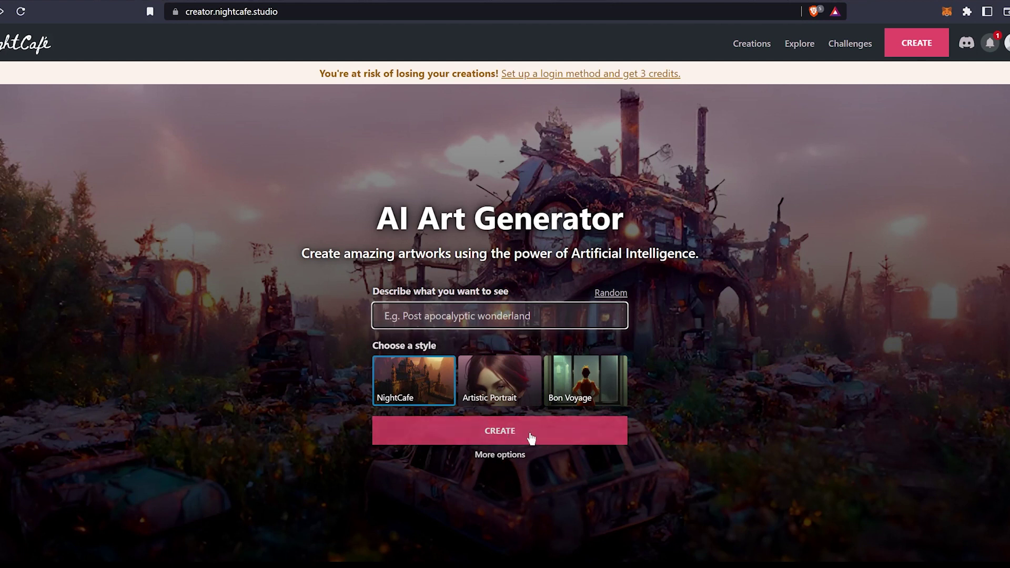
{"action": "left_click", "coordinate": [500, 455]}
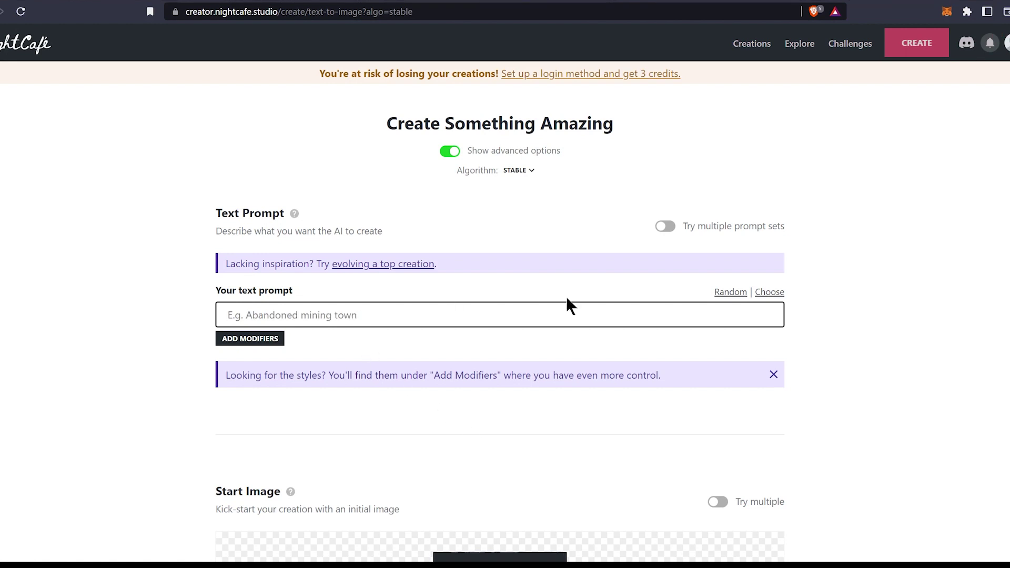
Step: Cycle Random prompts until 'The entrance to Hell' appears, then continue writing after 'Hell'
{"action": "left_click", "coordinate": [730, 295]}
{"action": "left_click", "coordinate": [723, 297]}
{"action": "left_click", "coordinate": [722, 298]}
{"action": "left_click", "coordinate": [721, 298]}
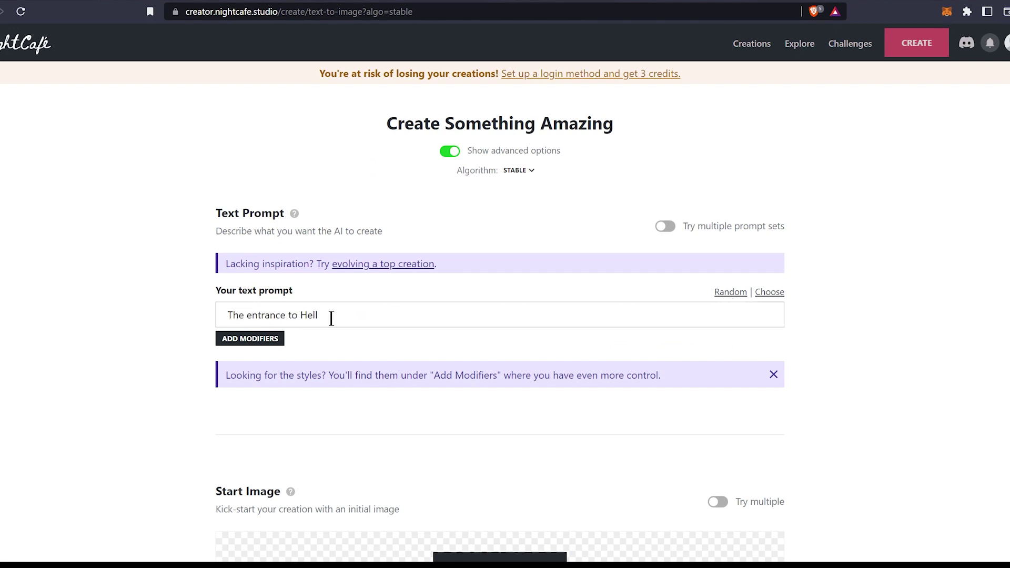
{"action": "left_click", "coordinate": [366, 314]}
{"action": "type", "text": ", where God is waiting"}
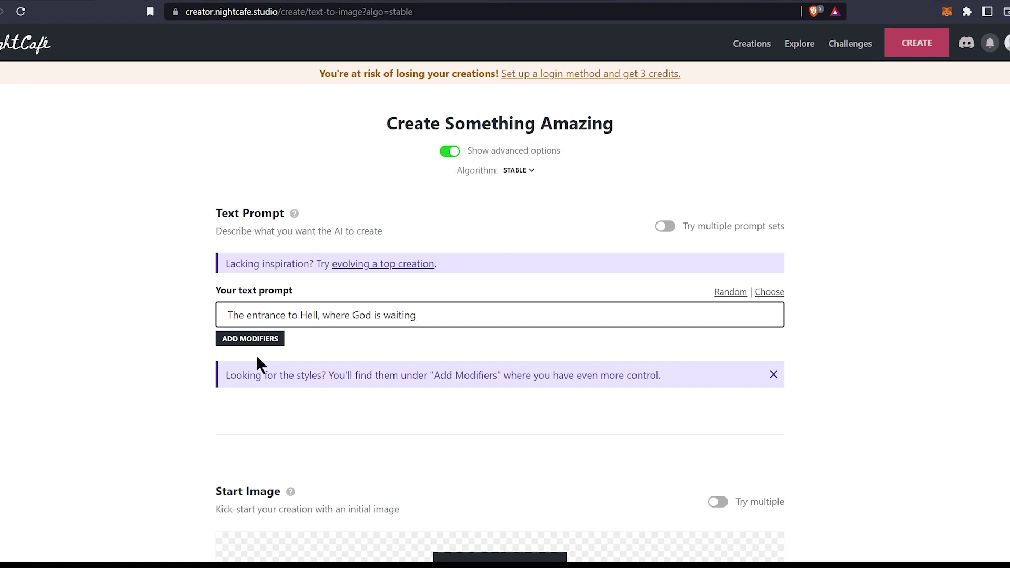
Step: Add the Dark Fantasy modifiers and create the four-image creation for 1 credit
{"action": "left_click", "coordinate": [252, 339]}
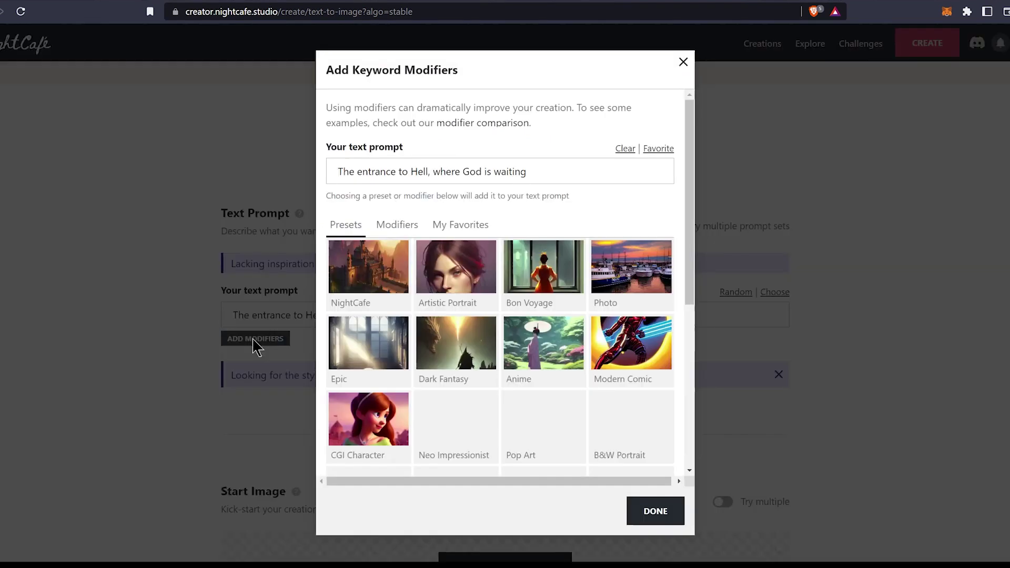
{"action": "left_click", "coordinate": [464, 342]}
{"action": "left_click", "coordinate": [649, 512]}
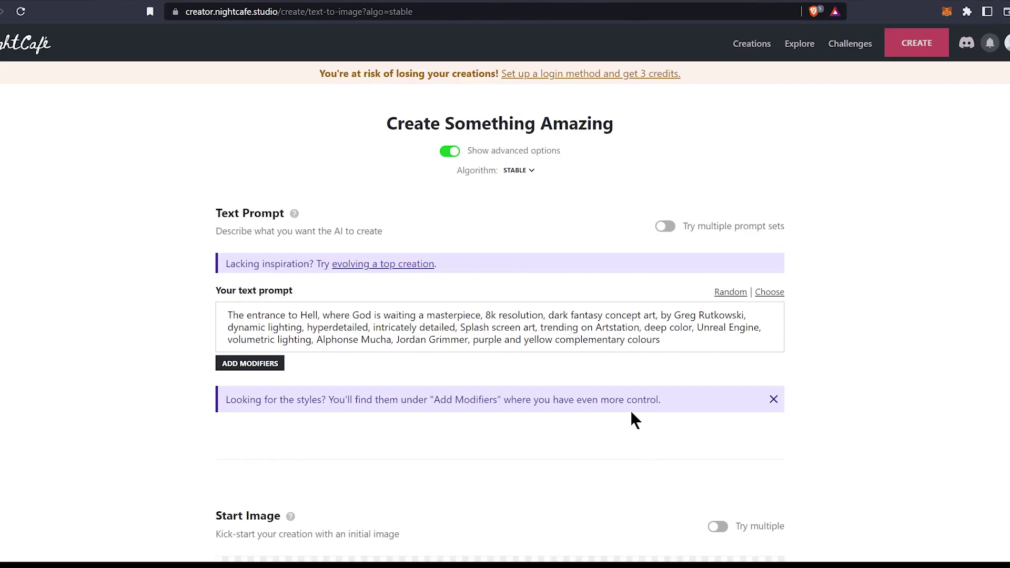
{"action": "scroll", "coordinate": [635, 419], "scroll_direction": "down", "scroll_amount": 10}
{"action": "scroll", "coordinate": [450, 418], "scroll_direction": "down", "scroll_amount": 1}
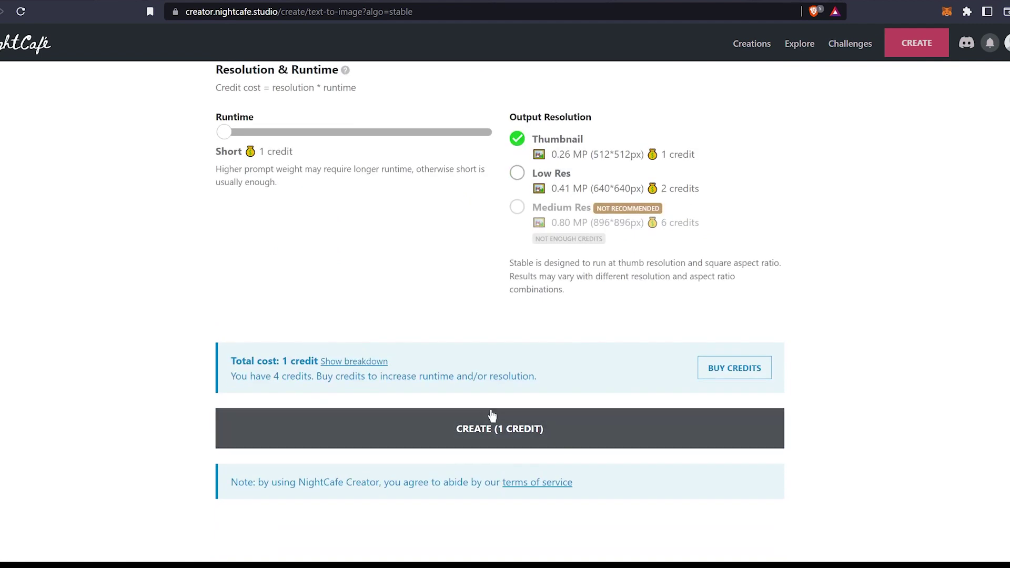
{"action": "left_click", "coordinate": [599, 433]}
{"action": "mouse_move", "coordinate": [699, 413]}
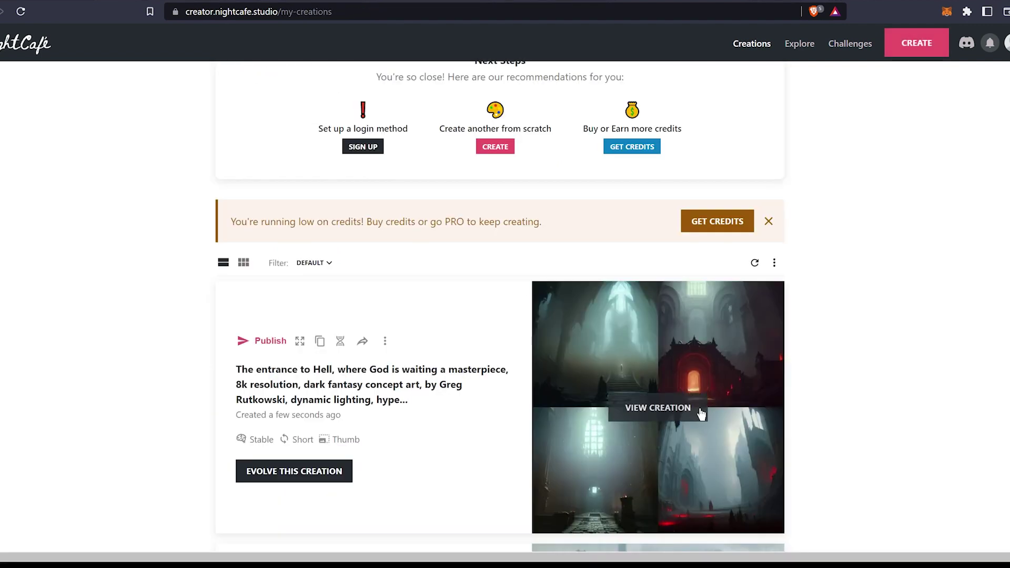
Step: Open the new hell-entrance creation with VIEW CREATION
{"action": "left_click", "coordinate": [685, 417]}
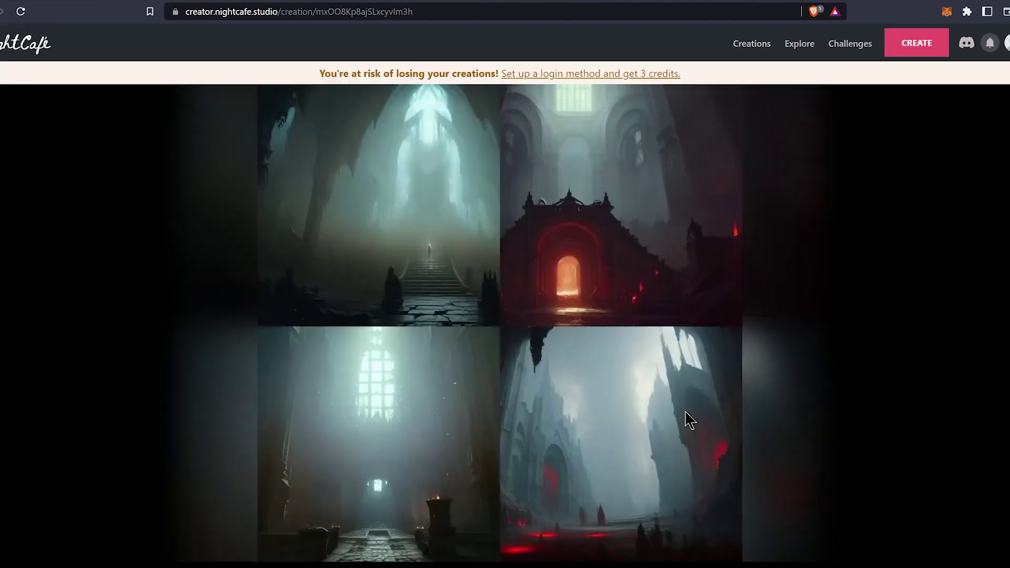
{"action": "scroll", "coordinate": [833, 373], "scroll_direction": "down", "scroll_amount": 2}
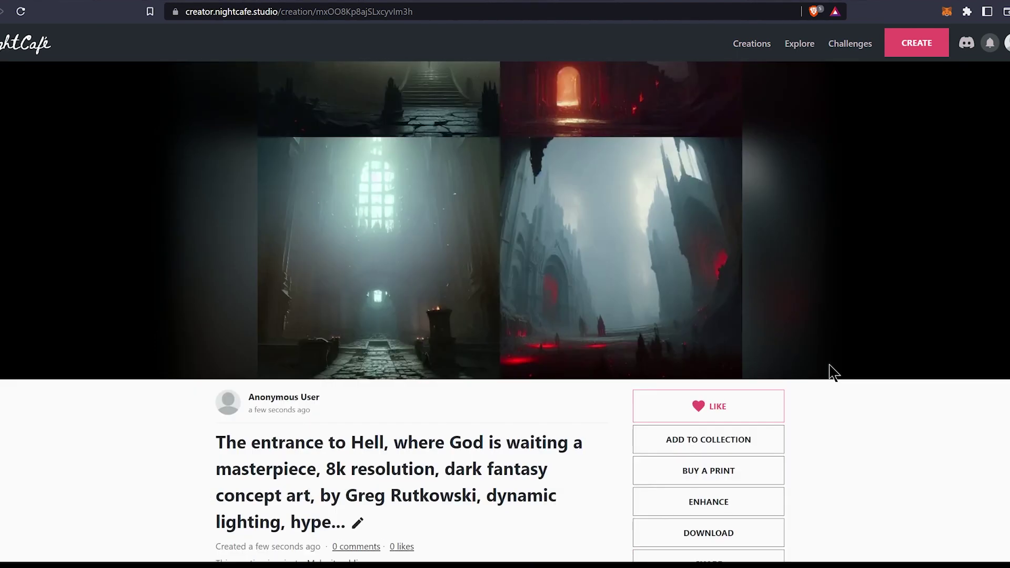
{"action": "scroll", "coordinate": [832, 372], "scroll_direction": "down", "scroll_amount": 2}
{"action": "scroll", "coordinate": [832, 373], "scroll_direction": "down", "scroll_amount": 1}
{"action": "scroll", "coordinate": [833, 372], "scroll_direction": "down", "scroll_amount": 2}
{"action": "scroll", "coordinate": [829, 371], "scroll_direction": "up", "scroll_amount": 2}
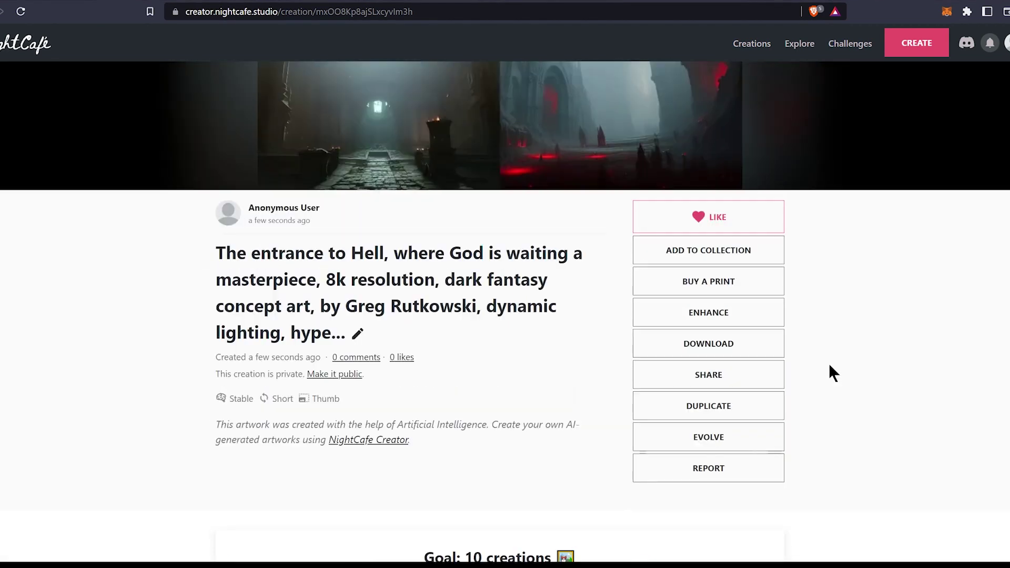
{"action": "scroll", "coordinate": [829, 371], "scroll_direction": "up", "scroll_amount": 1}
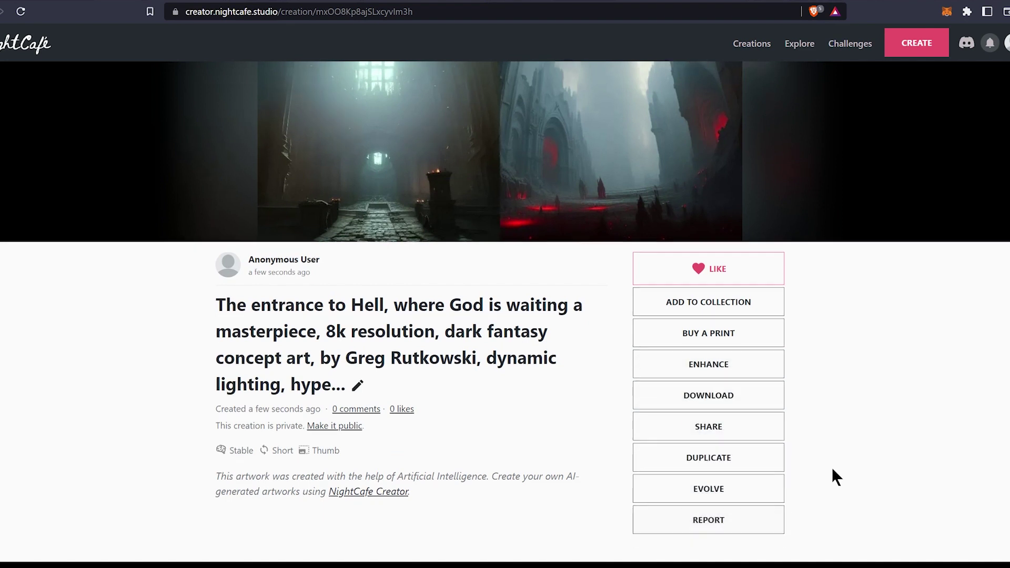
{"action": "scroll", "coordinate": [832, 467], "scroll_direction": "down", "scroll_amount": 3}
{"action": "scroll", "coordinate": [833, 467], "scroll_direction": "up", "scroll_amount": 1}
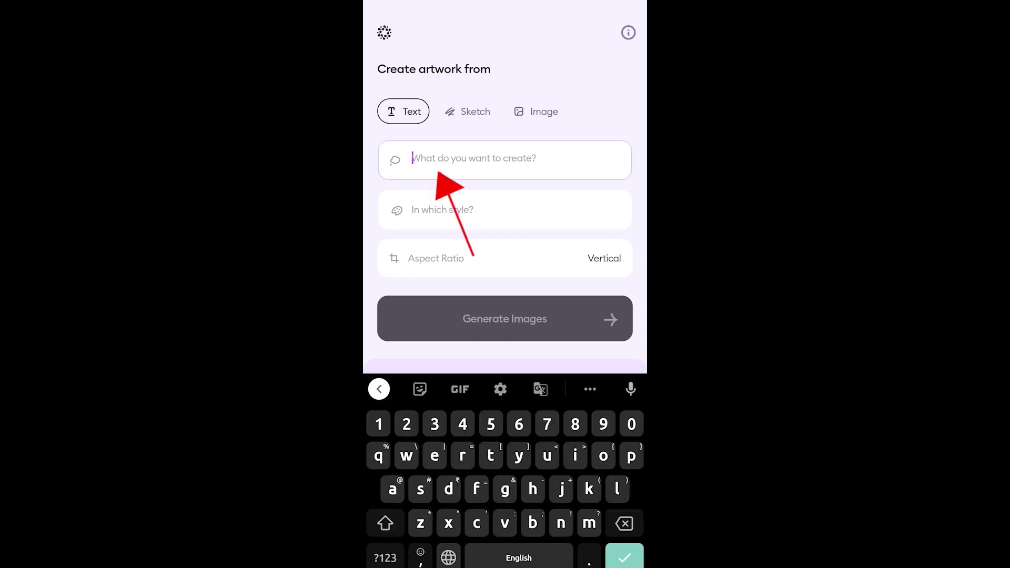
{"action": "type", "text": "a camera in "}
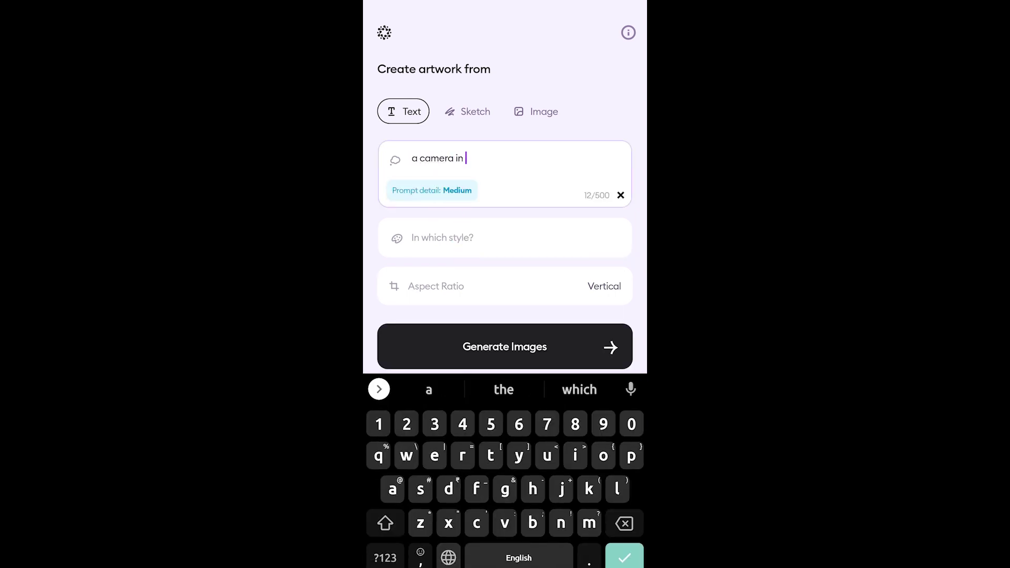
{"action": "type", "text": "steampunk style"}
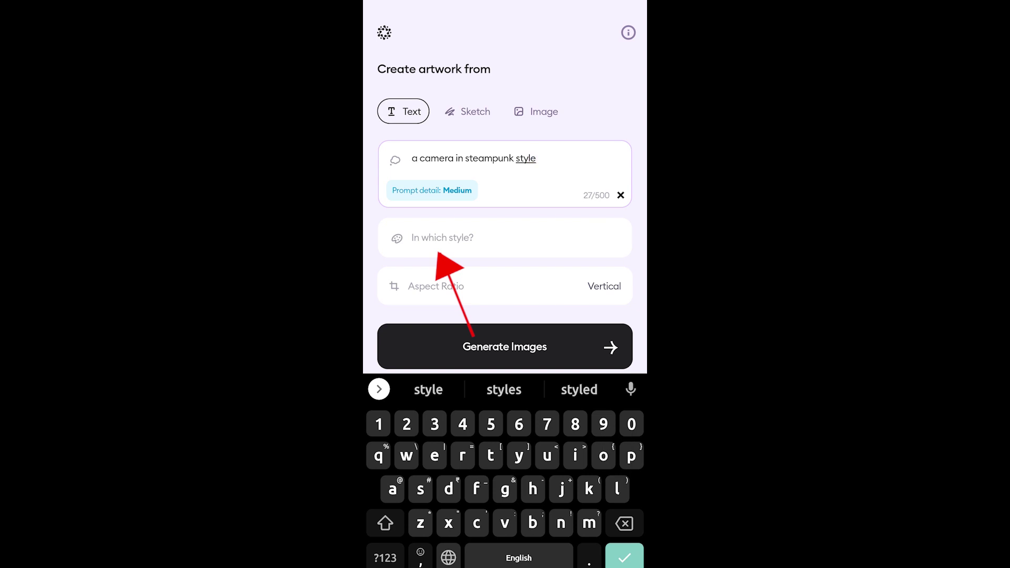
Step: Apply the Steampunk style and a Square aspect ratio, then generate the camera images
{"action": "left_click", "coordinate": [442, 238]}
{"action": "left_click_drag", "start_coordinate": [600, 182], "coordinate": [395, 182]}
{"action": "left_click", "coordinate": [529, 220]}
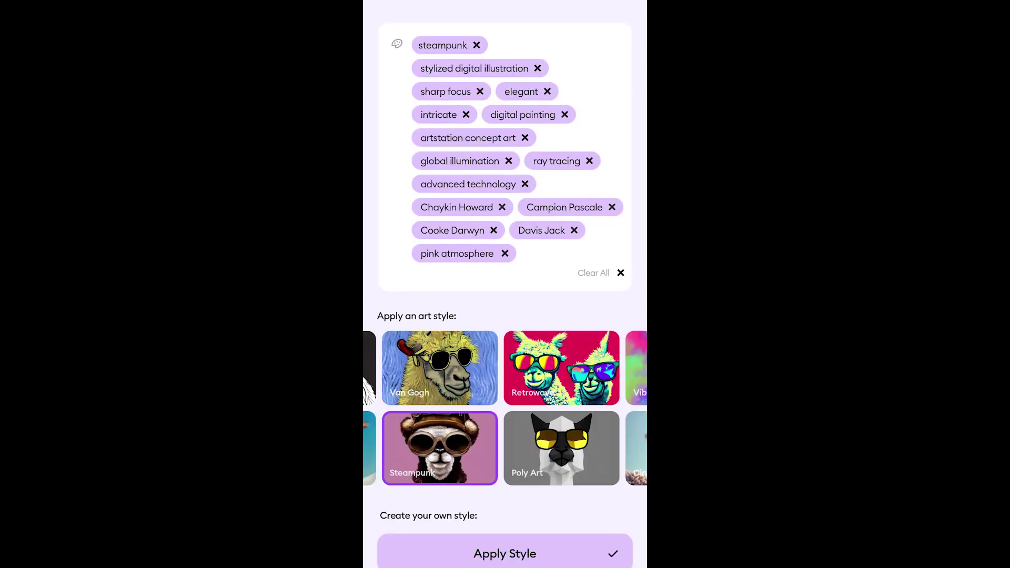
{"action": "left_click", "coordinate": [505, 553]}
{"action": "left_click", "coordinate": [504, 464]}
{"action": "left_click", "coordinate": [505, 541]}
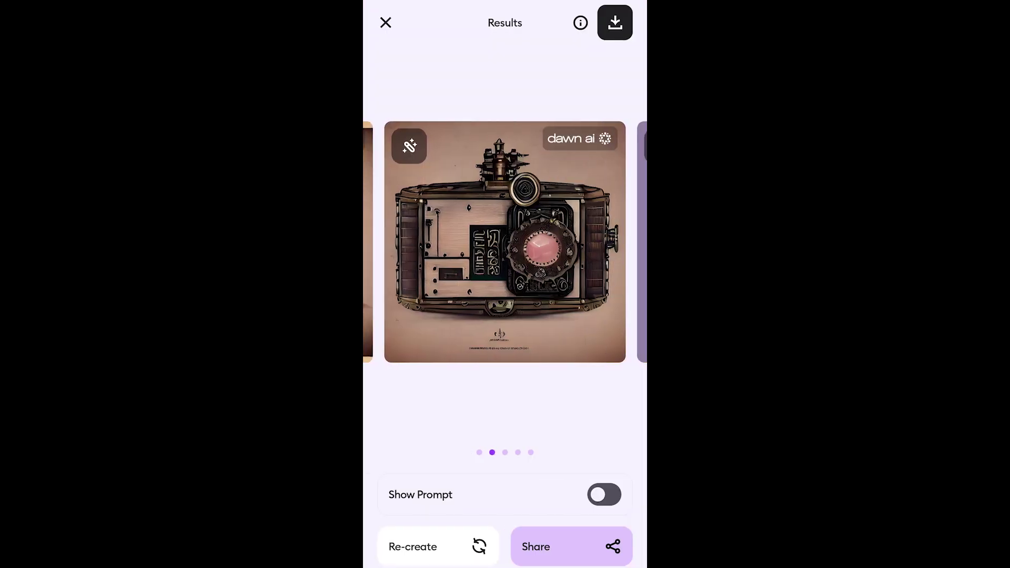
Step: Swipe through the steampunk camera results, then show the Sketch and Image creation modes
{"action": "left_click_drag", "start_coordinate": [552, 241], "coordinate": [463, 241]}
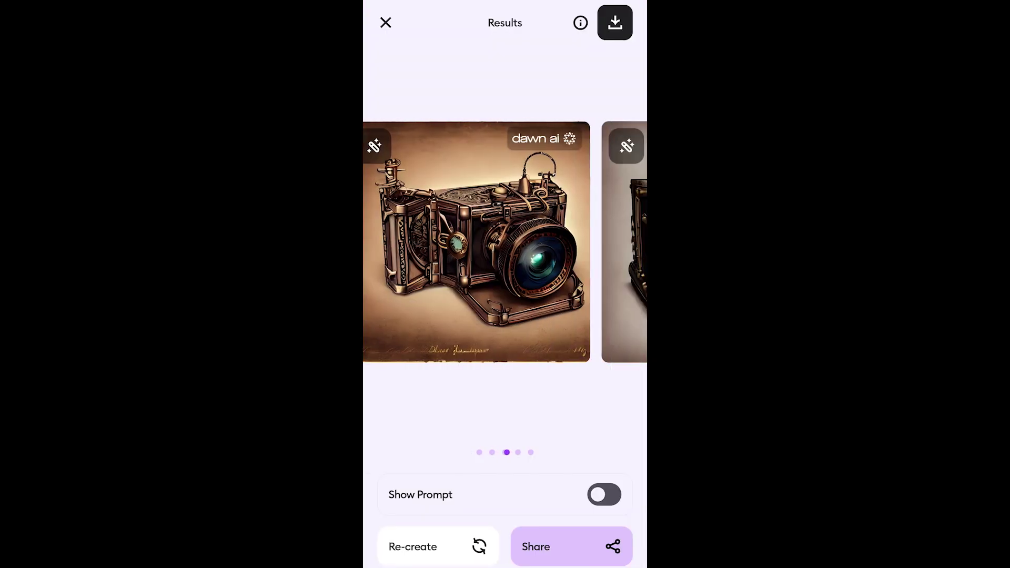
{"action": "left_click_drag", "start_coordinate": [568, 241], "coordinate": [426, 242]}
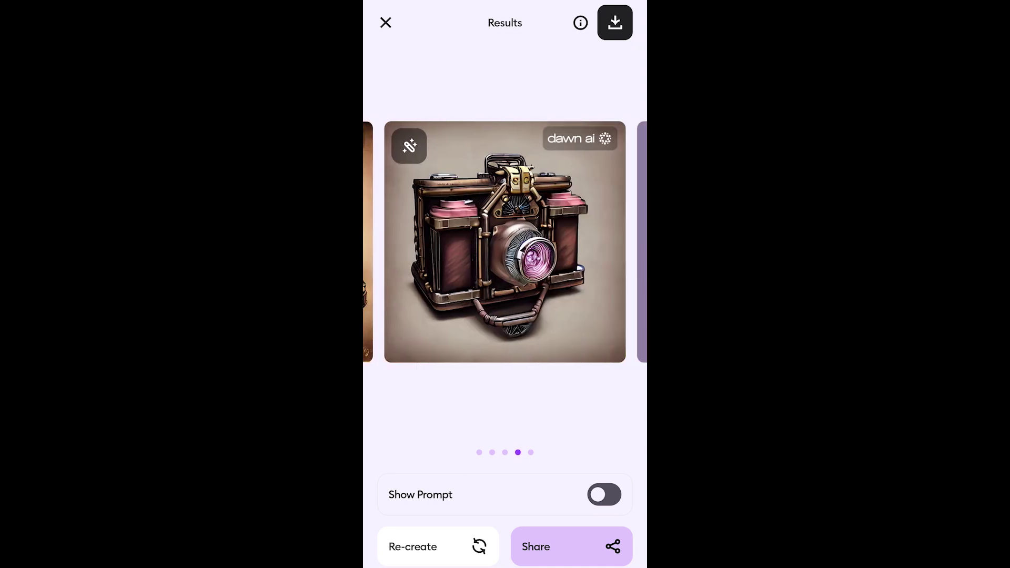
{"action": "left_click_drag", "start_coordinate": [568, 242], "coordinate": [426, 241]}
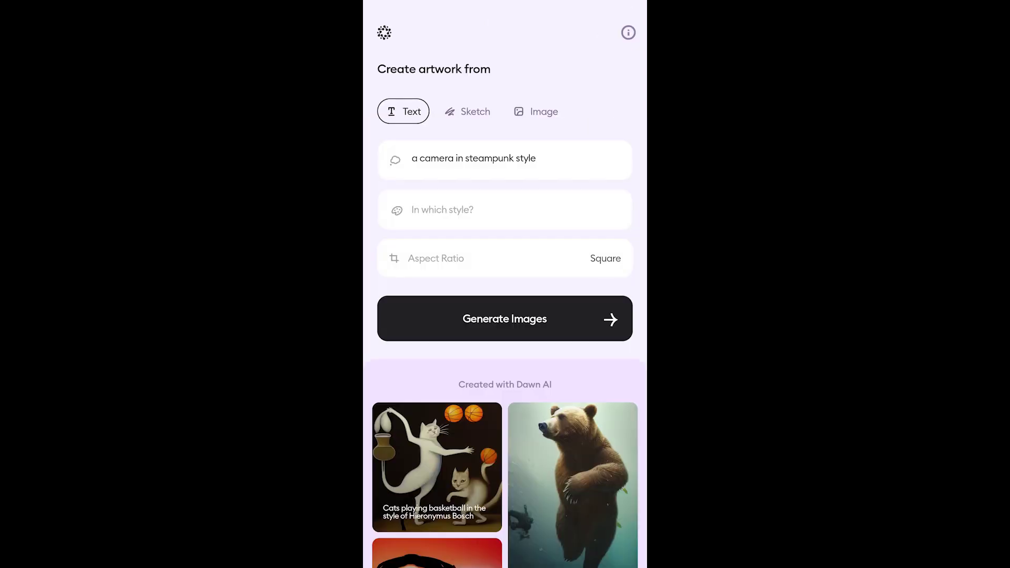
{"action": "left_click", "coordinate": [467, 112]}
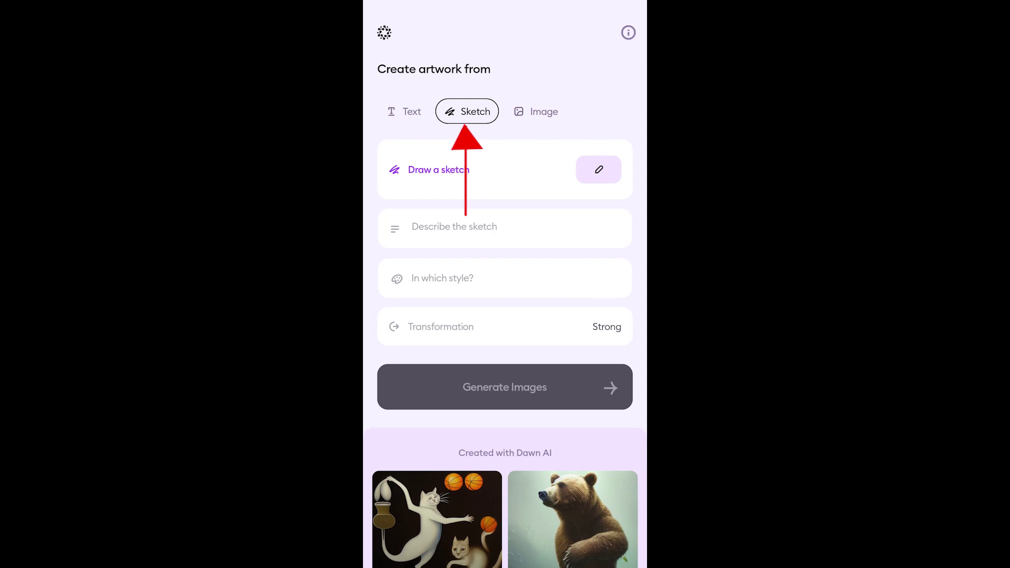
{"action": "left_click", "coordinate": [535, 111]}
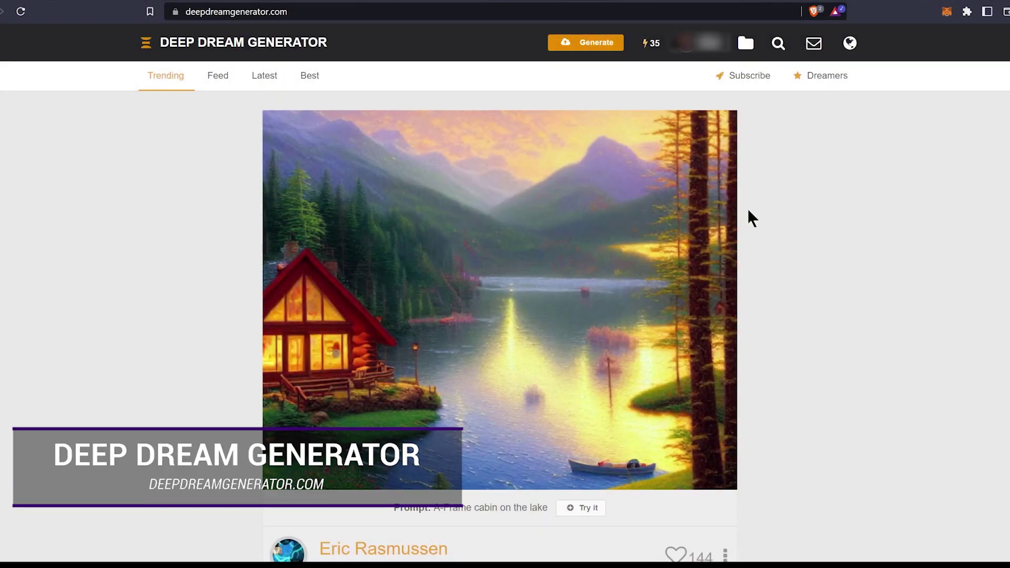
Step: Load deepdreamgenerator.com and open its Generate page for the daisy-field bee prompt
{"action": "left_click", "coordinate": [310, 11]}
{"action": "key", "text": "Return"}
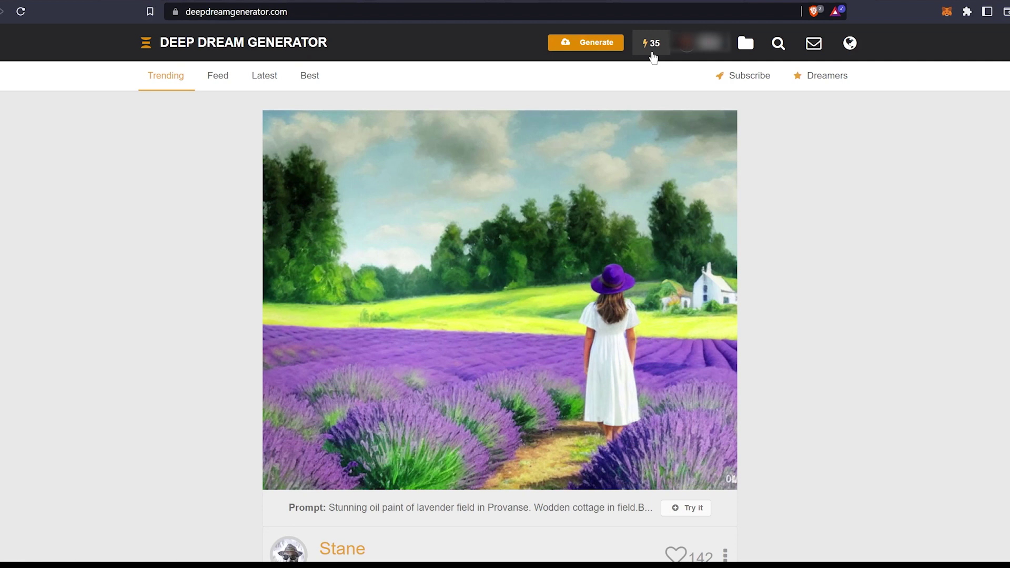
{"action": "left_click", "coordinate": [590, 43]}
{"action": "type", "text": "A bee in a field of daisies, painting"}
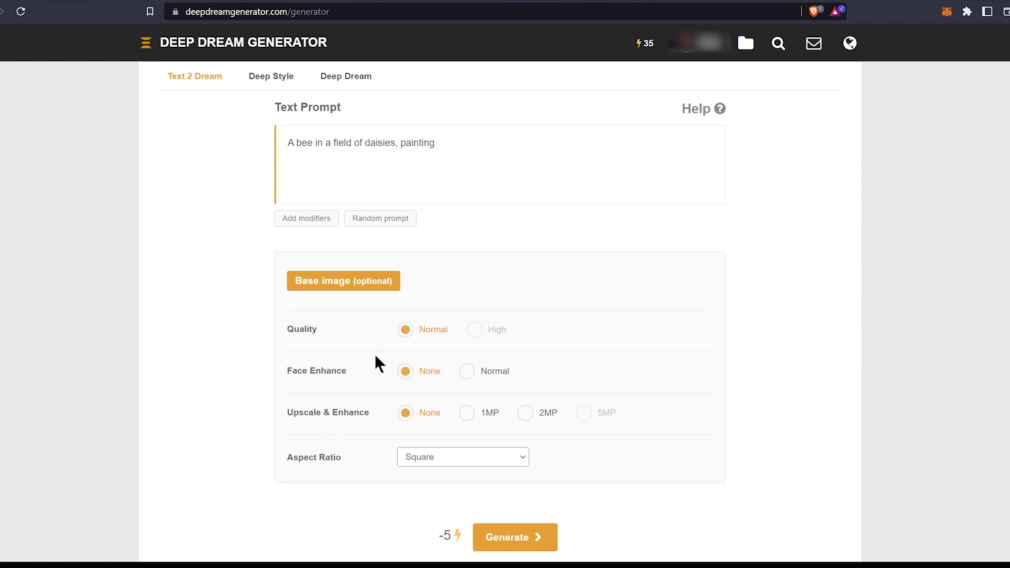
{"action": "scroll", "coordinate": [374, 402], "scroll_direction": "down", "scroll_amount": 1}
{"action": "scroll", "coordinate": [376, 418], "scroll_direction": "up", "scroll_amount": 1}
{"action": "scroll", "coordinate": [378, 402], "scroll_direction": "down", "scroll_amount": 4}
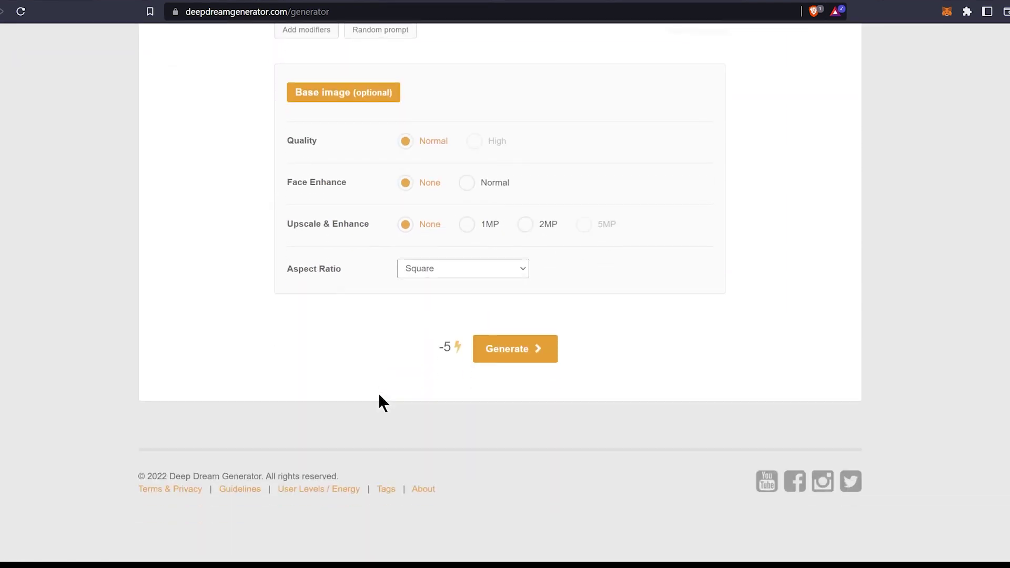
Step: Submit the 'A bee in a field of daisies, painting' prompt for generation
{"action": "left_click", "coordinate": [500, 349]}
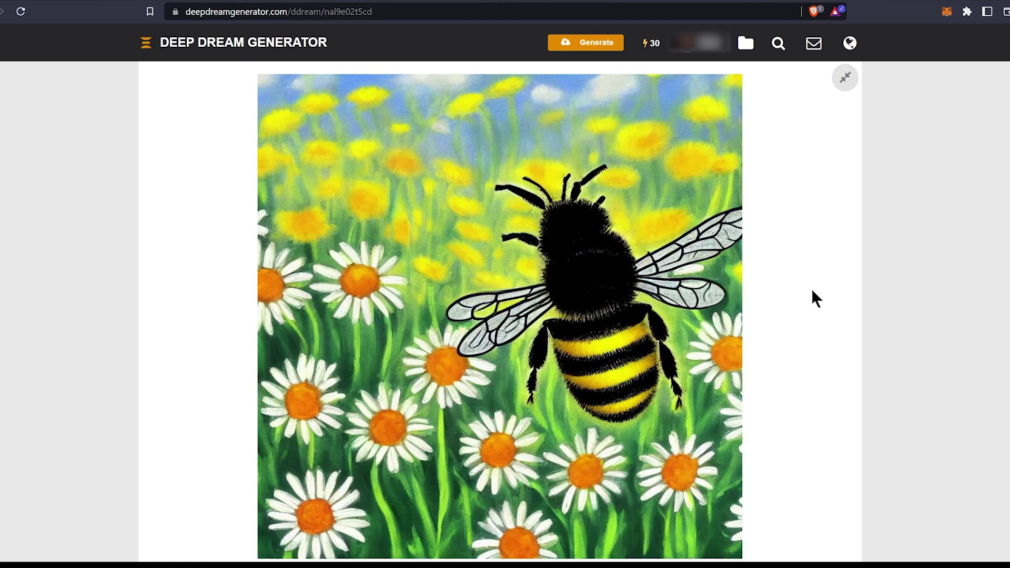
{"action": "scroll", "coordinate": [811, 289], "scroll_direction": "down", "scroll_amount": 1}
{"action": "scroll", "coordinate": [813, 292], "scroll_direction": "up", "scroll_amount": 1}
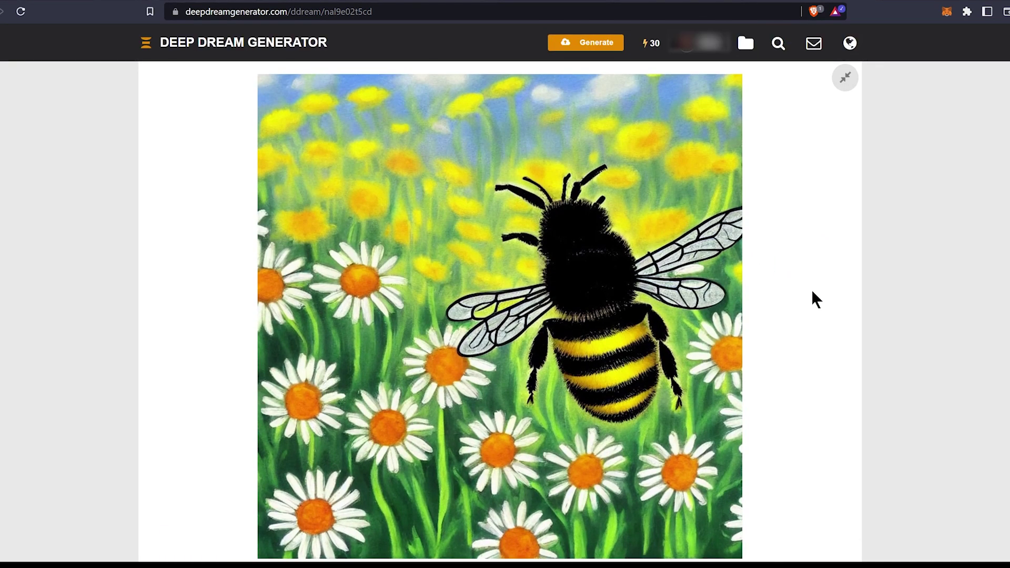